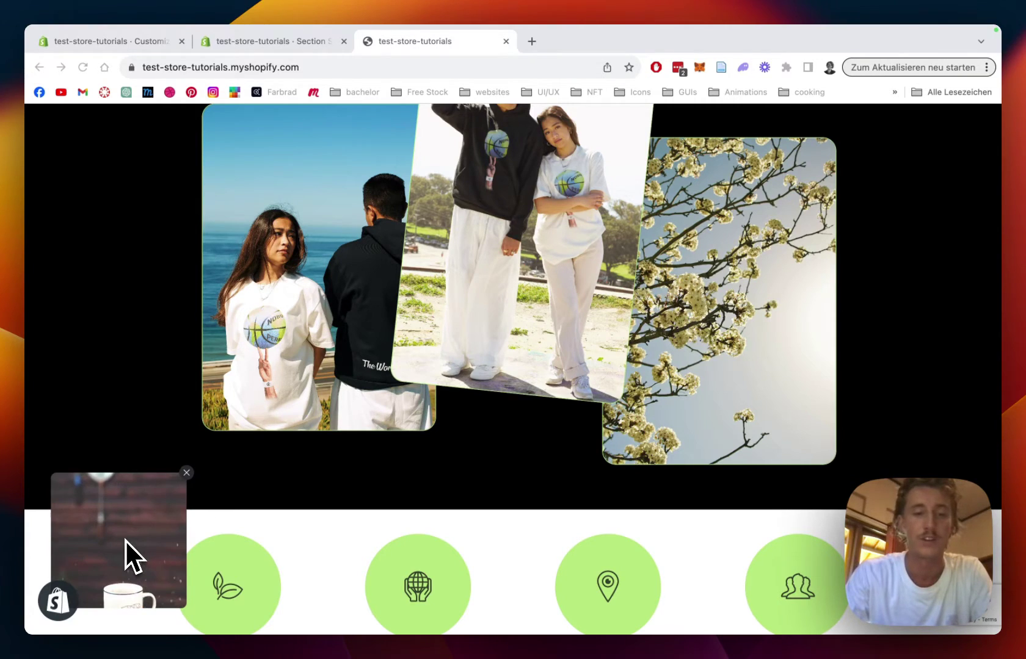
Expand the floating mug video, follow it to the Double Wall Mug page, then return to the homepage.
scroll(131, 521, down, 1)
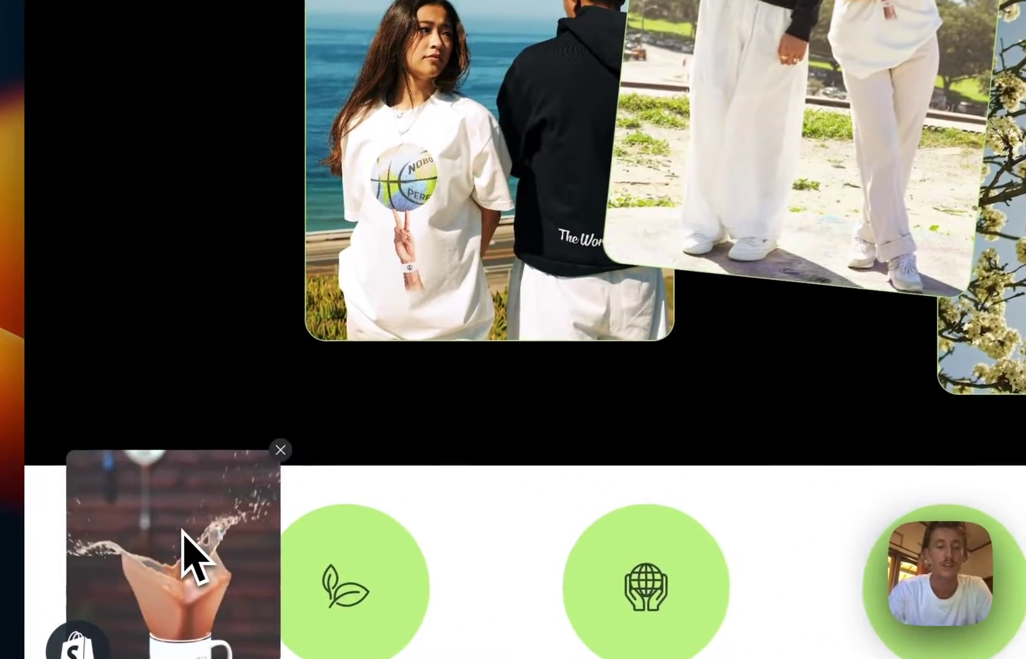
click(201, 549)
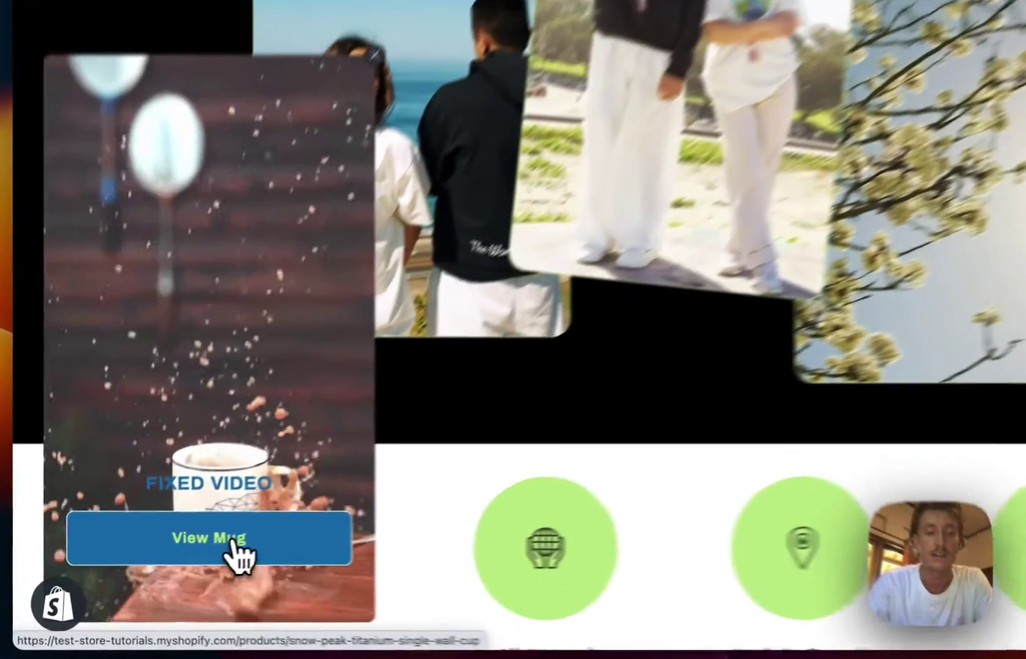
click(187, 554)
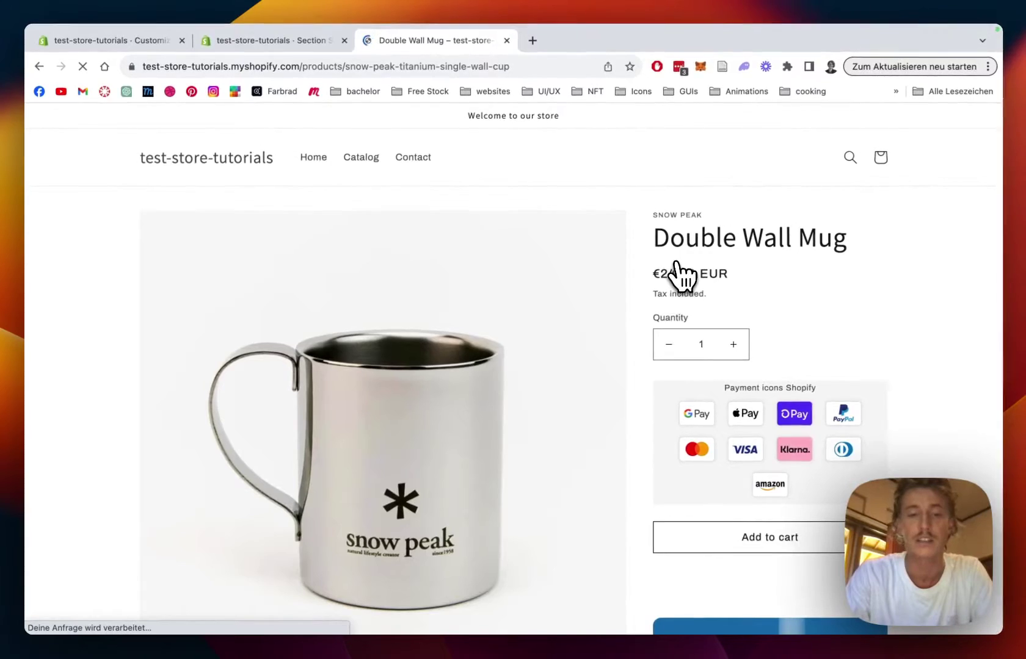
scroll(678, 275, down, 1)
scroll(507, 329, up, 3)
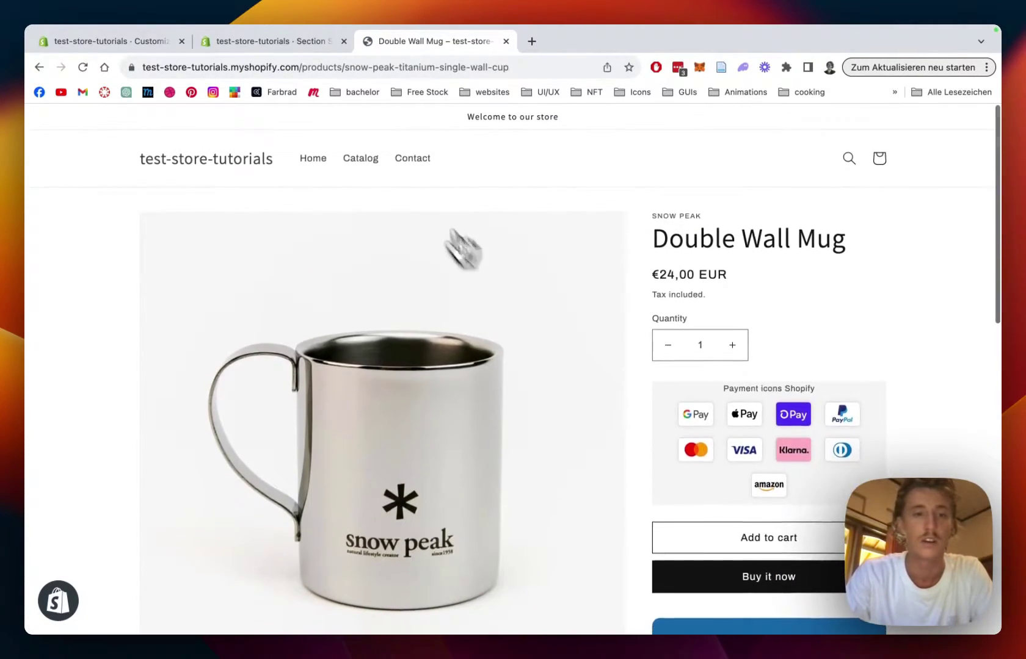
click(206, 160)
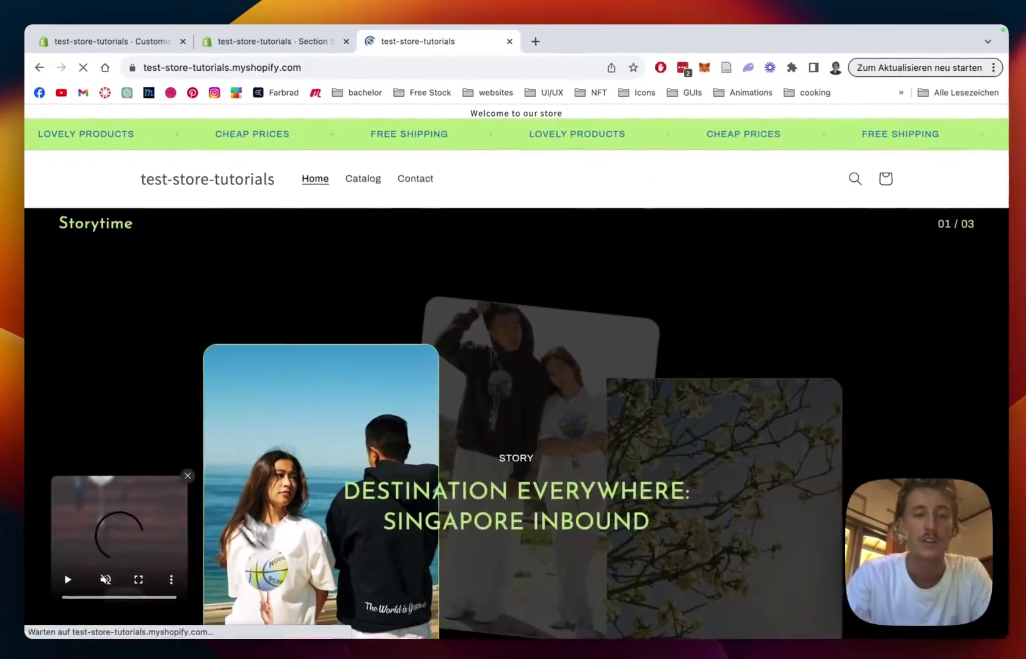
Close the floating mini video player, reload the homepage, and switch to the Section Store admin.
scroll(137, 406, down, 1)
scroll(139, 408, down, 1)
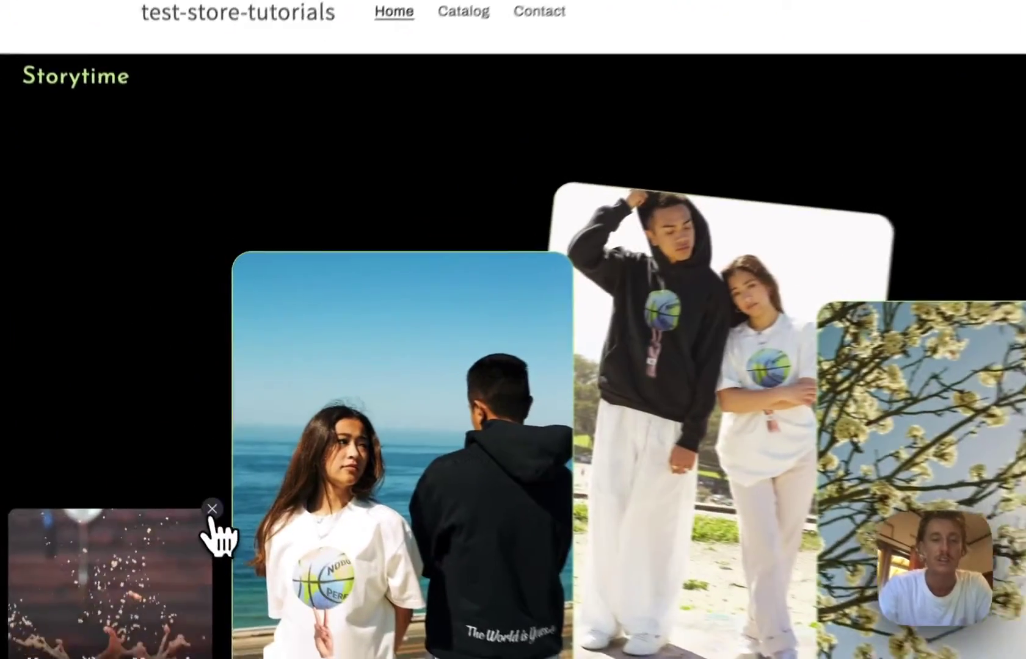
click(187, 473)
scroll(191, 491, down, 5)
click(206, 132)
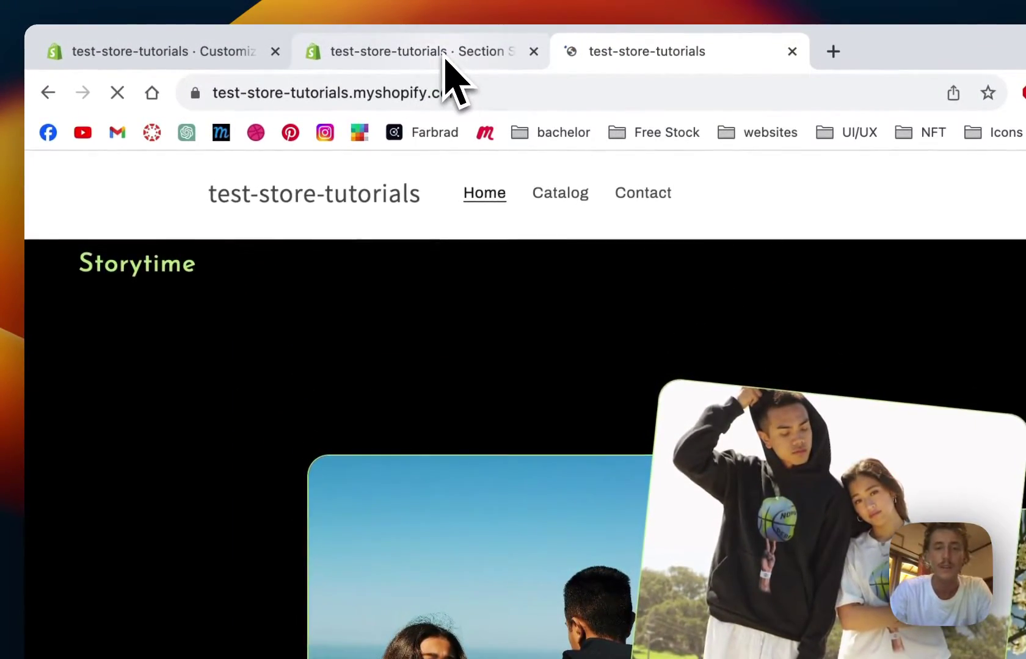
click(446, 59)
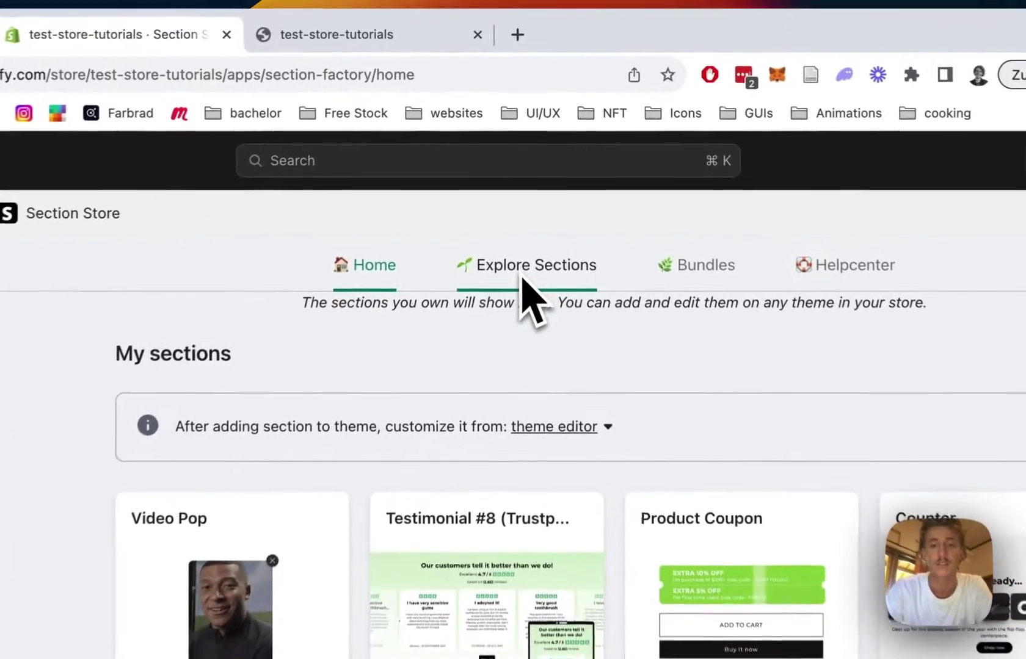
Search the section catalogue for 'video pop' and review the Video Pop section details.
click(534, 196)
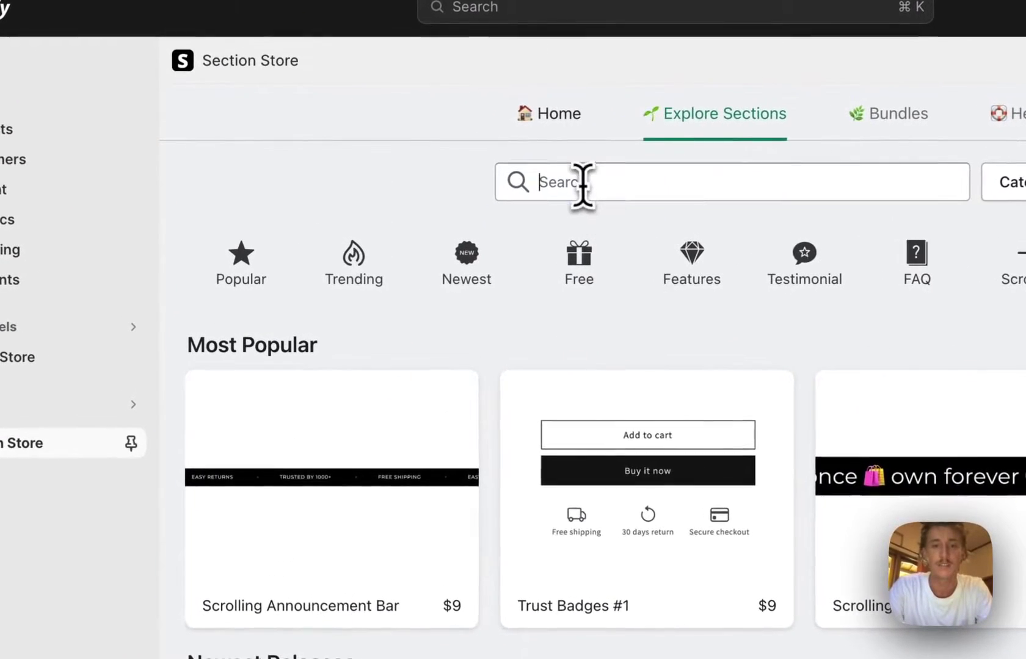
click(455, 234)
text(video pop)
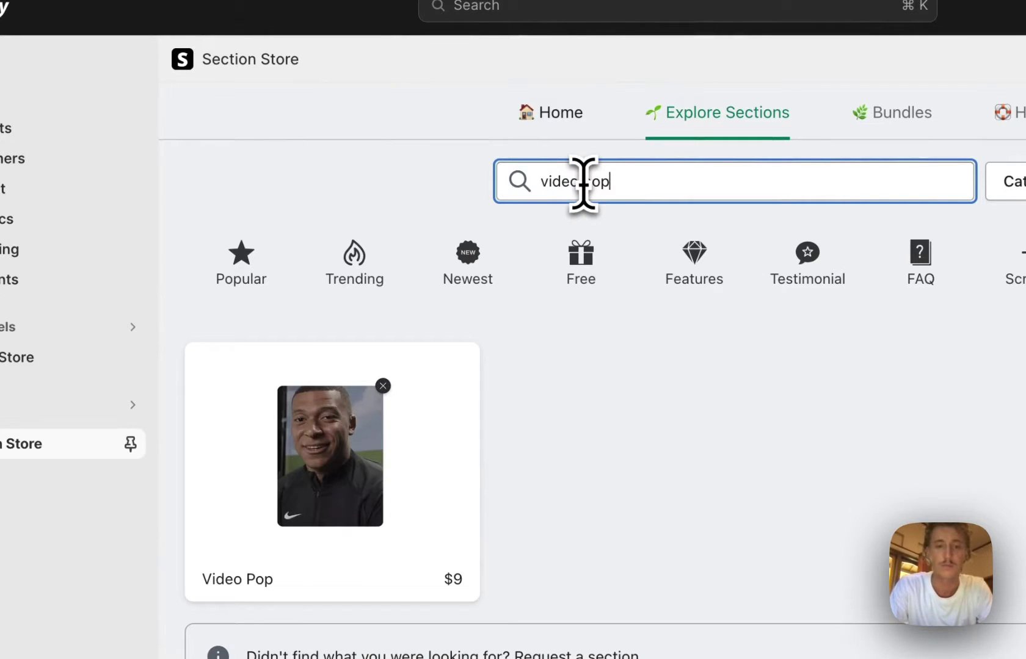
click(322, 481)
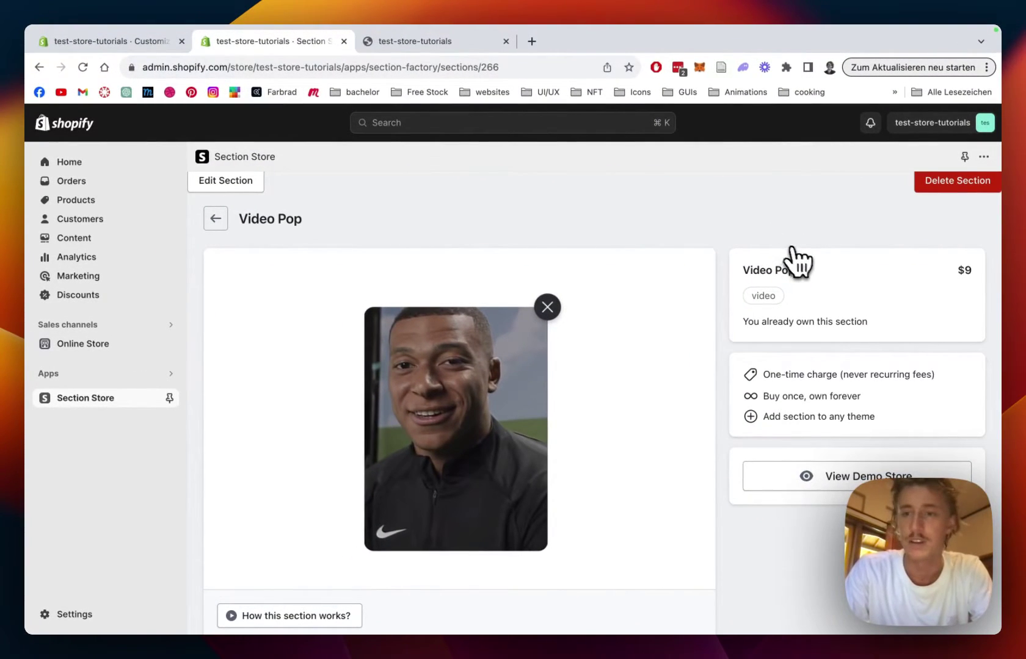
scroll(709, 219, down, 1)
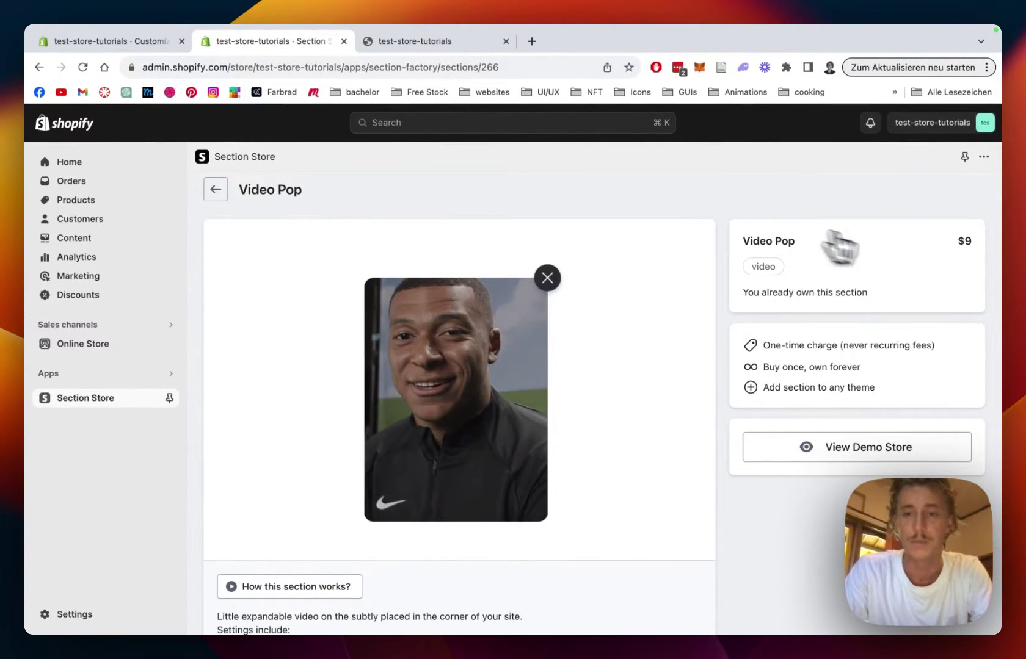
scroll(879, 305, down, 1)
scroll(879, 305, up, 1)
scroll(879, 305, down, 2)
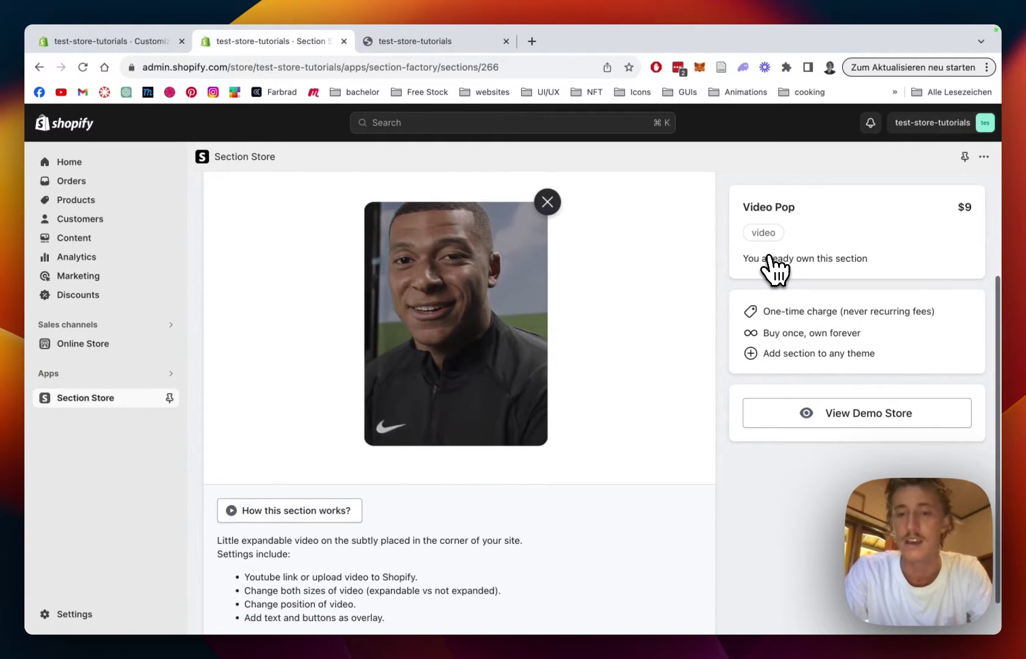
scroll(775, 268, up, 4)
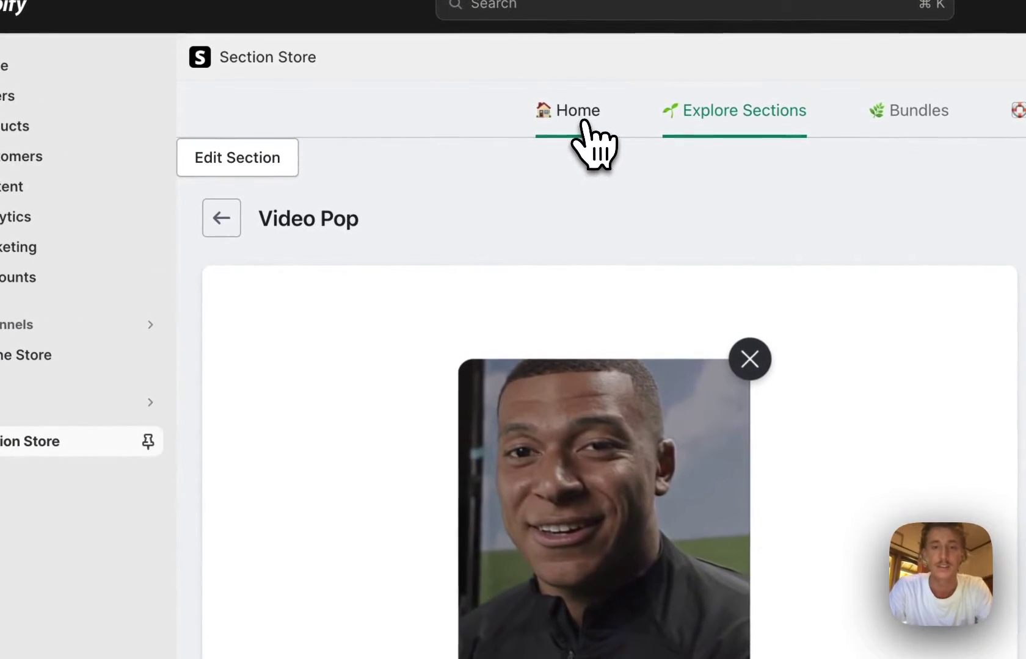
From the owned sections list, add Video Pop to the live Dawn theme.
click(443, 197)
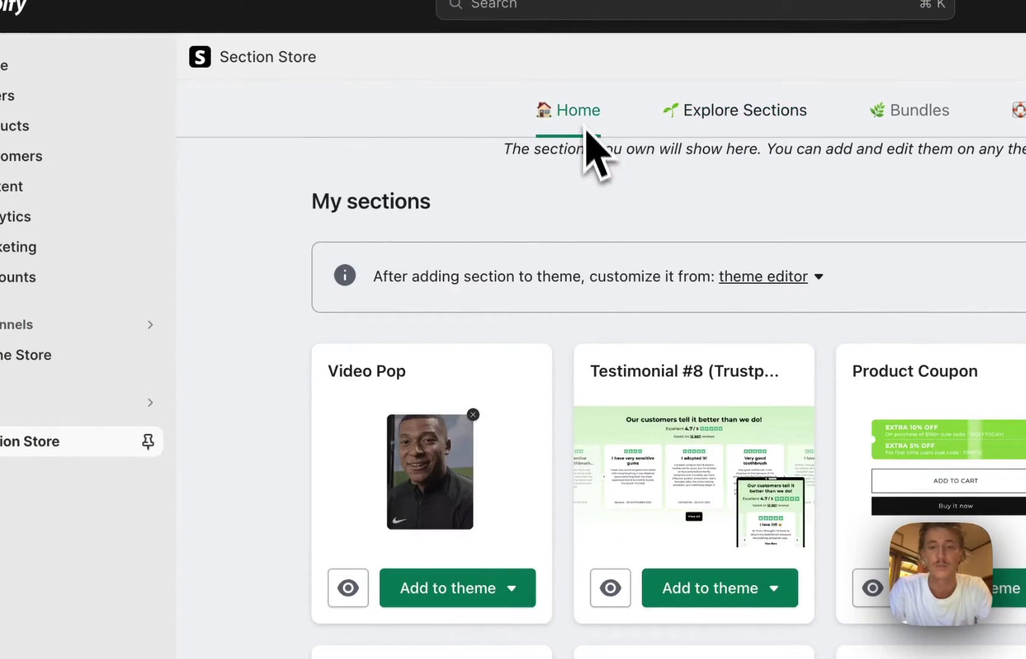
scroll(317, 247, down, 1)
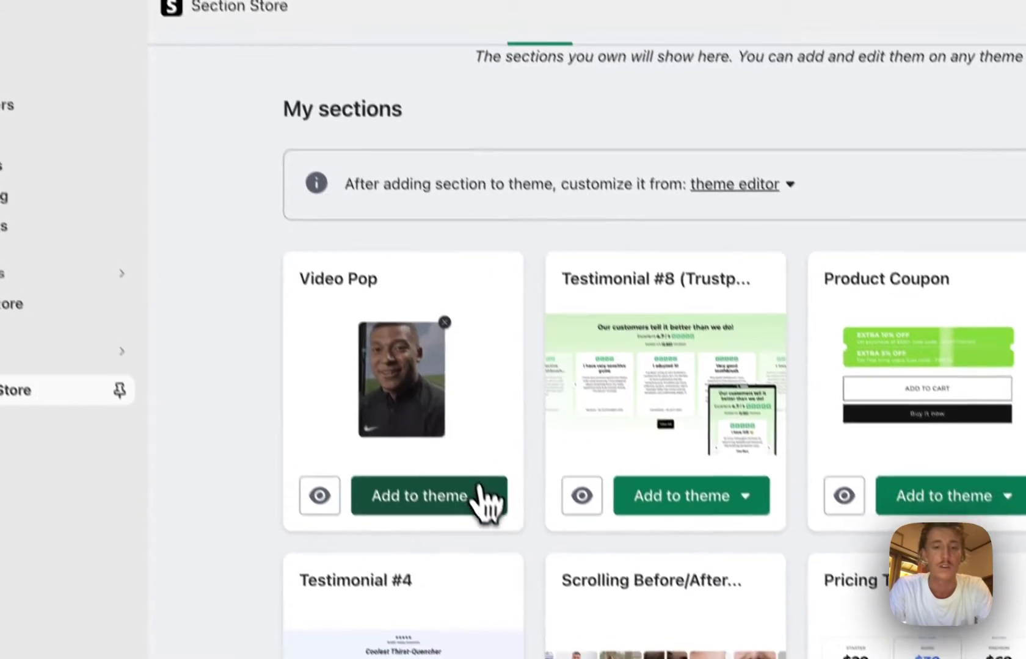
click(506, 546)
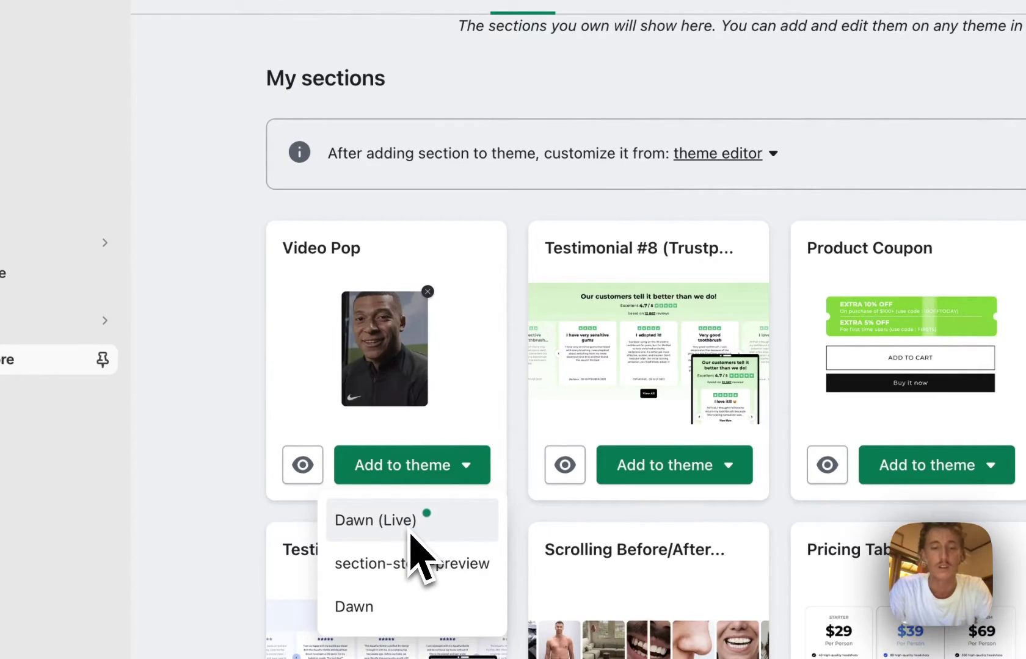
click(278, 372)
click(773, 153)
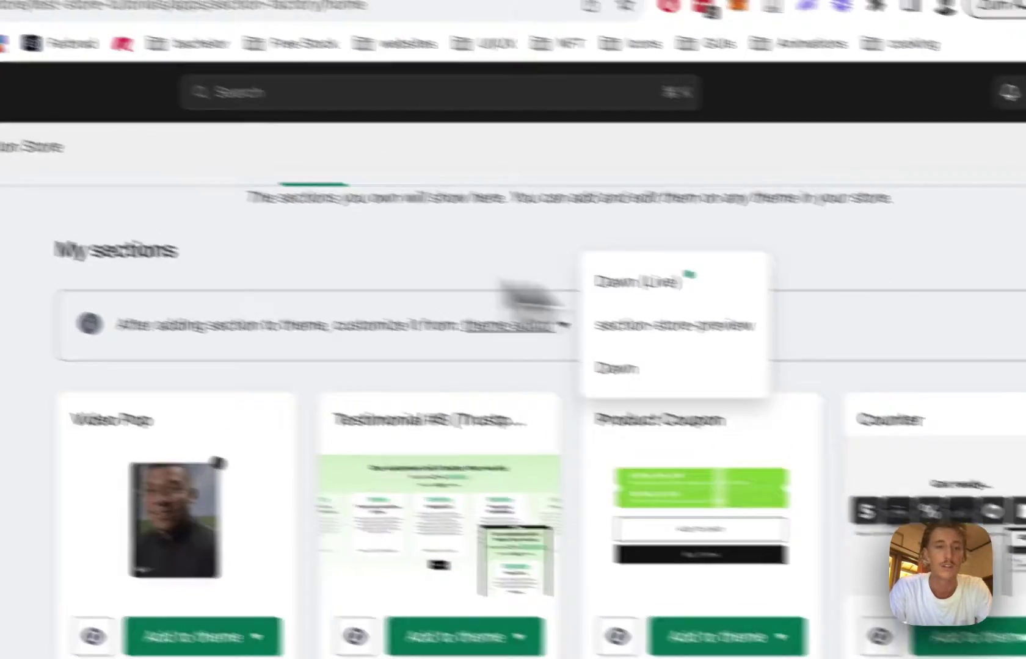
click(520, 291)
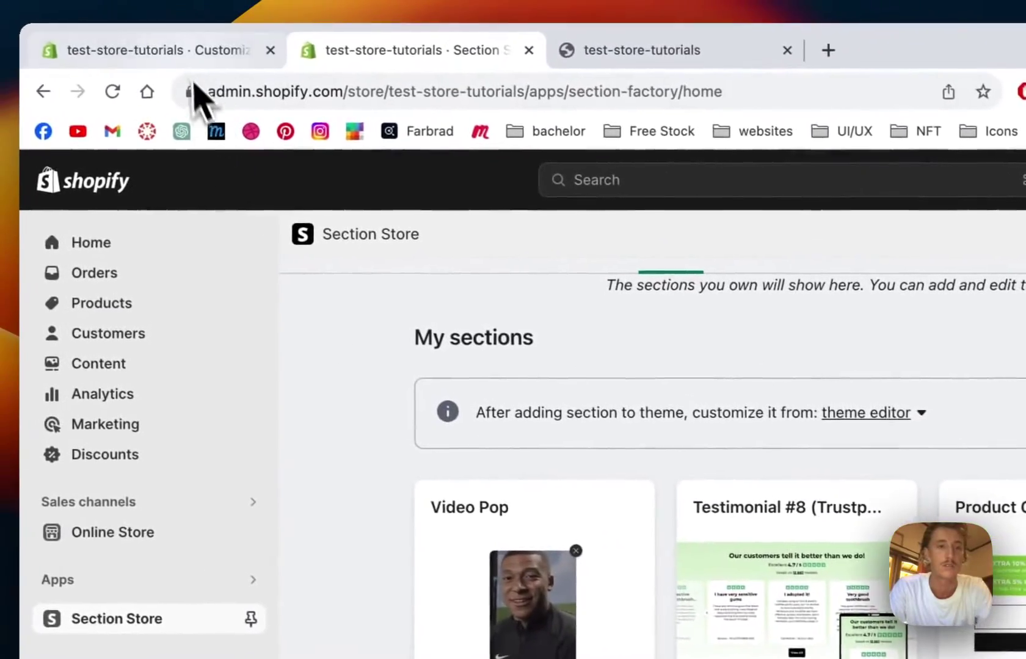
In the Dawn editor's Home page sections, add SS - Video Pop found by searching 'video'.
click(186, 52)
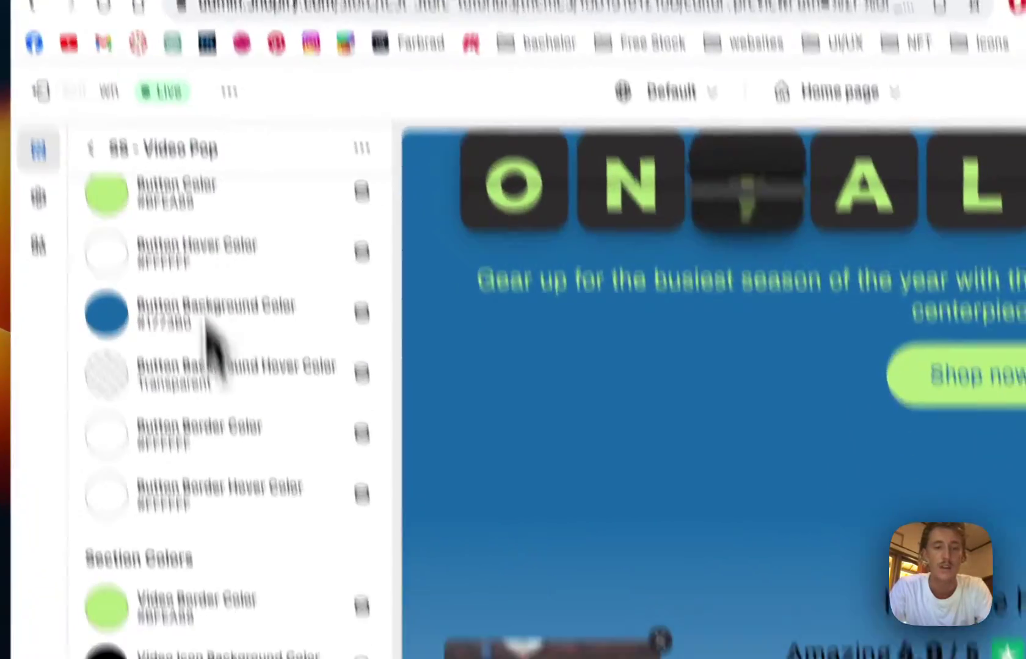
scroll(677, 333, up, 5)
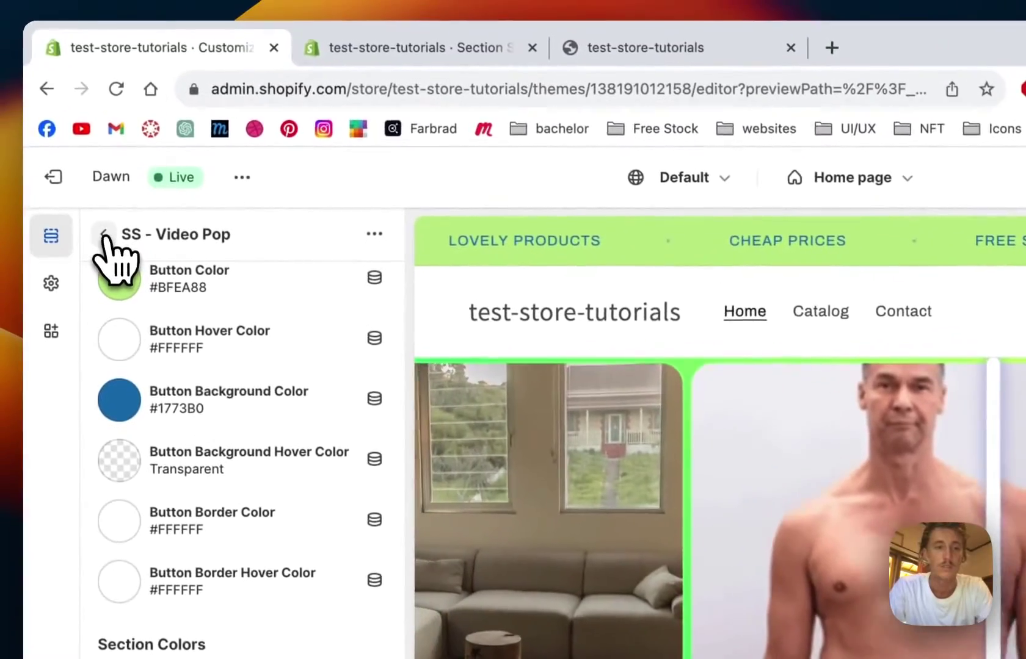
click(107, 204)
scroll(229, 584, up, 10)
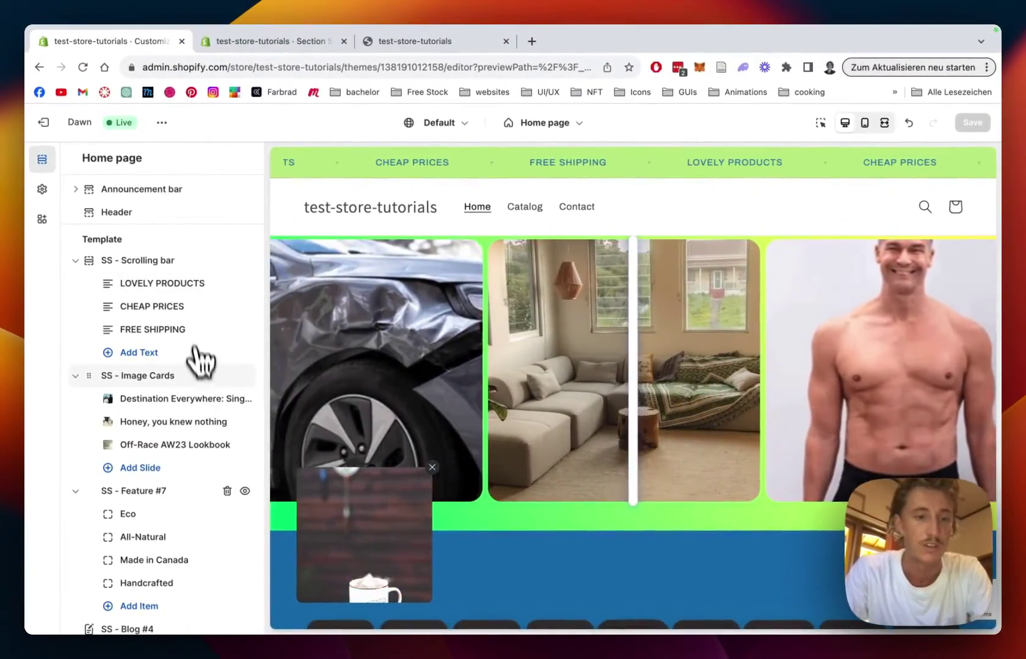
scroll(197, 343, down, 5)
scroll(197, 343, down, 1)
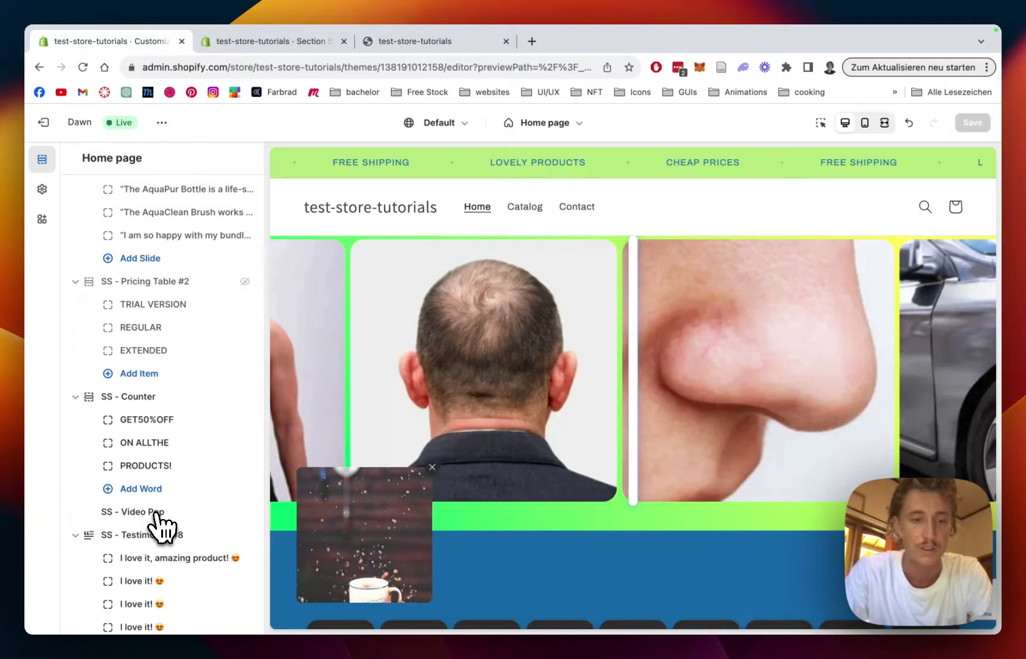
click(132, 513)
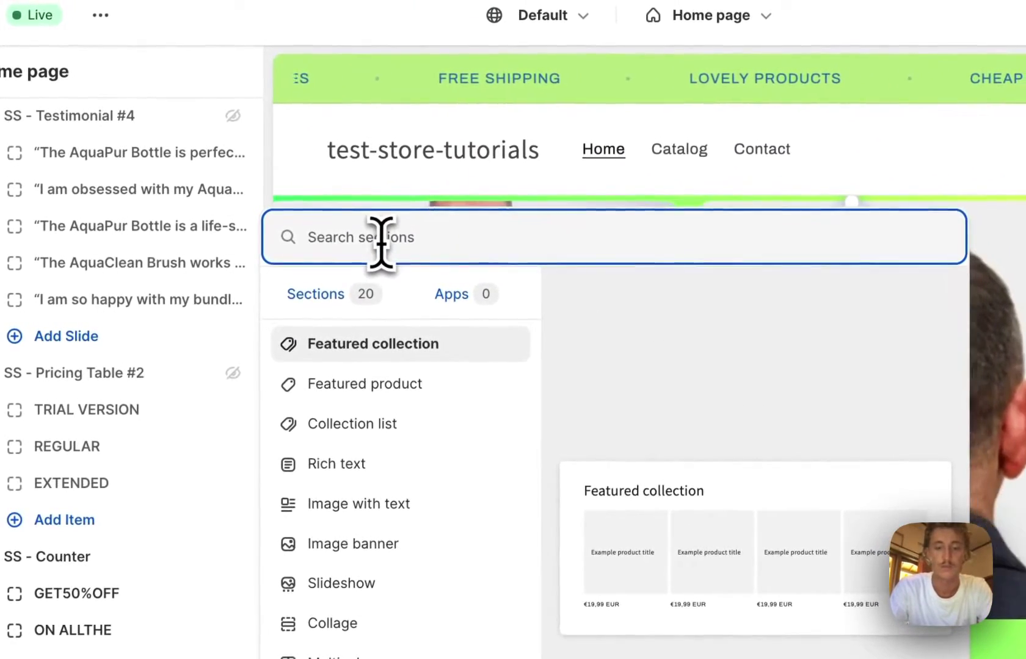
text(video pop)
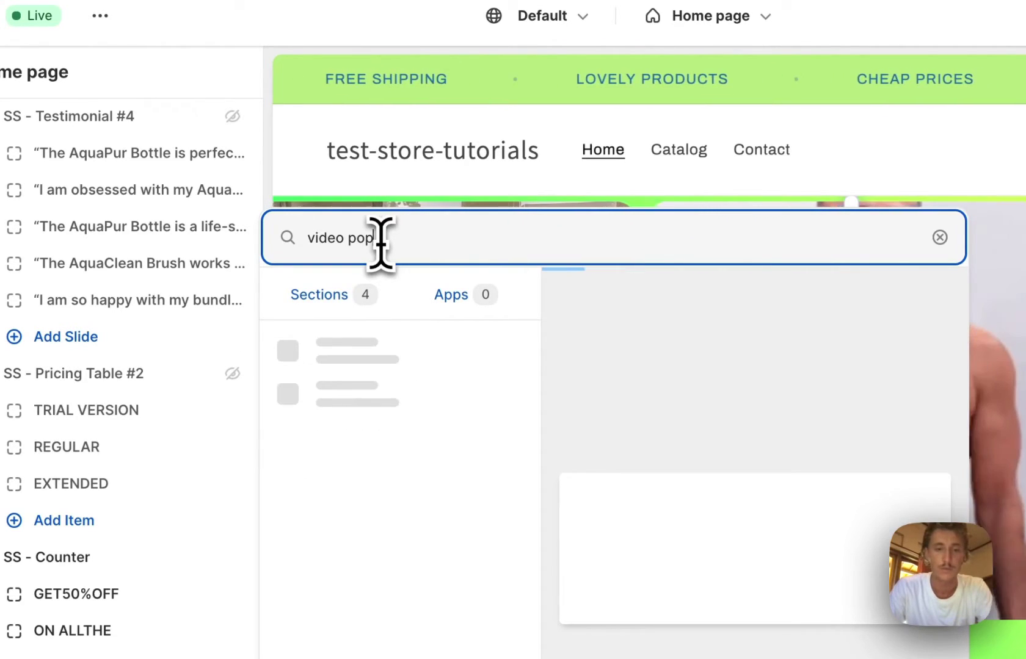
click(367, 359)
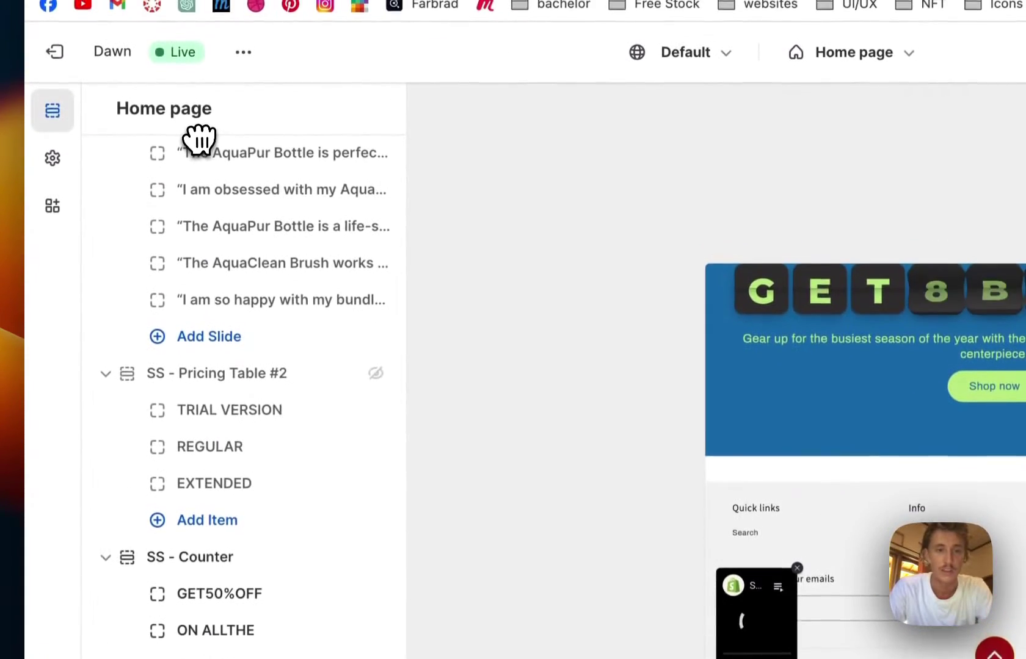
Move Video Pop above the Scrolling bar and choose the uploaded mug clip as its video.
drag(199, 140, 200, 142)
drag(155, 475, 172, 285)
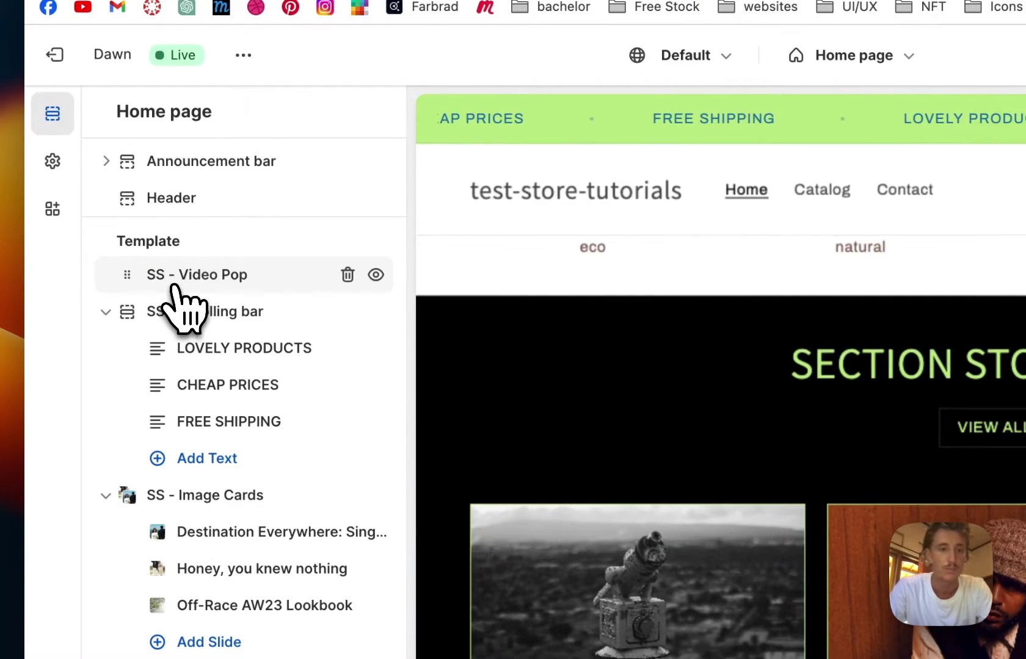
click(238, 275)
scroll(243, 295, down, 2)
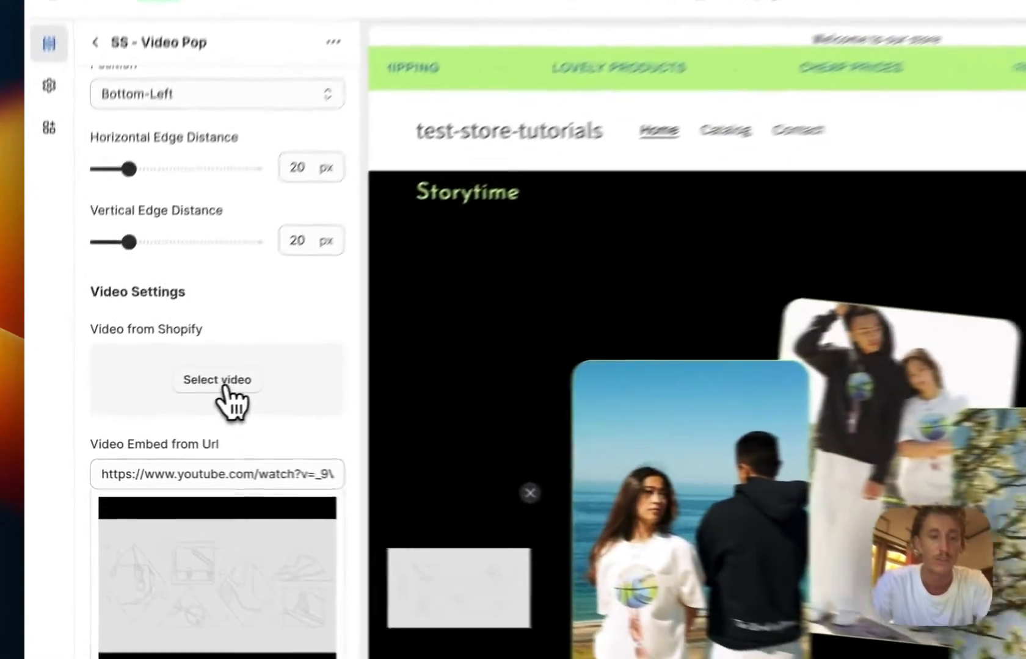
click(163, 400)
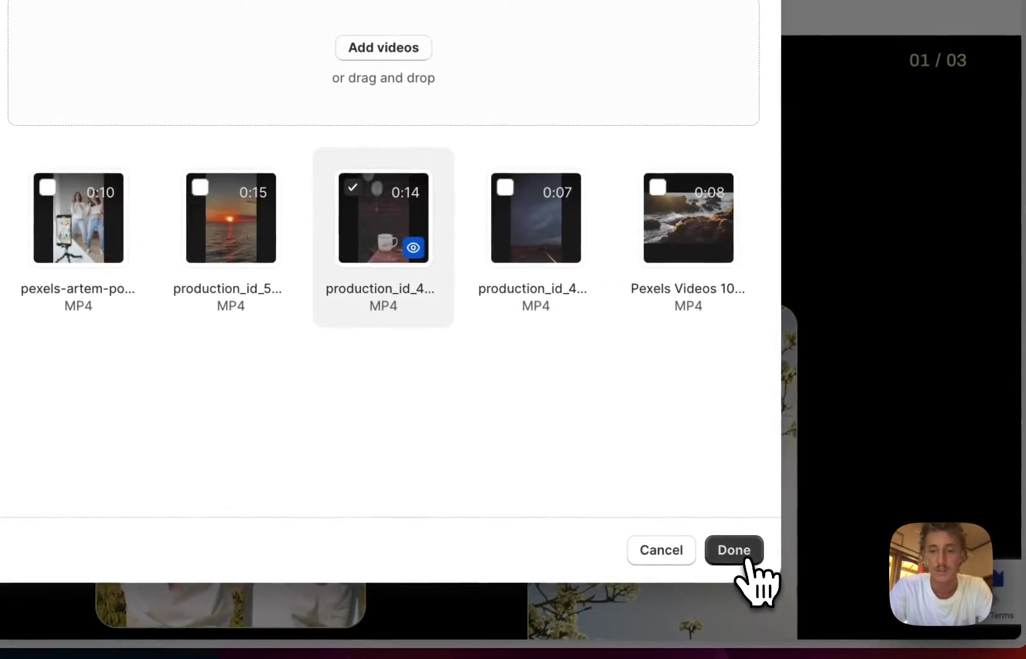
click(860, 604)
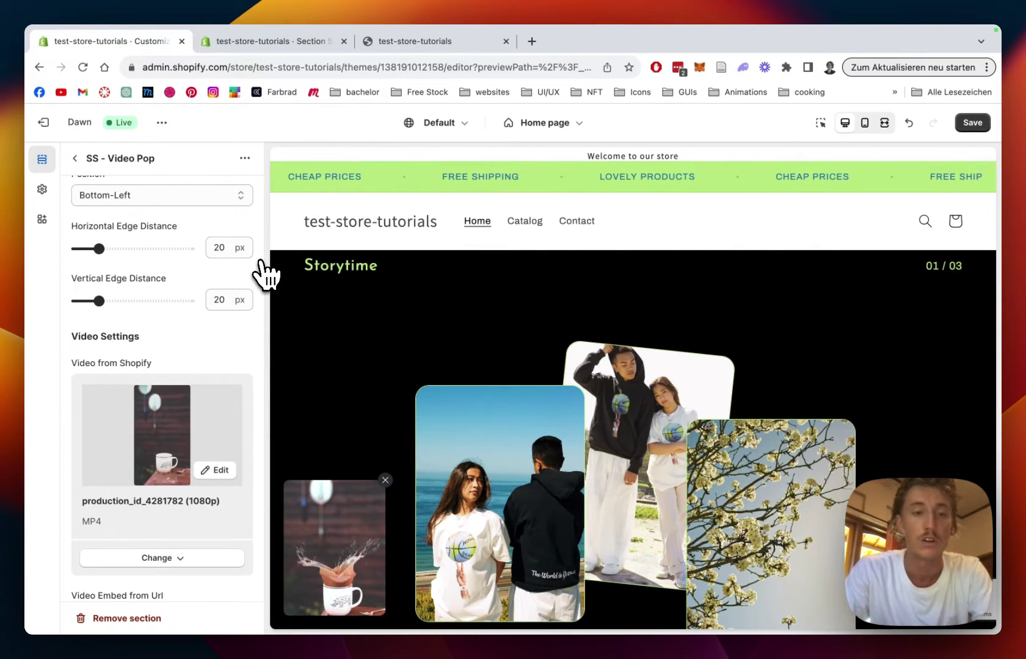
Set both the Horizontal and Vertical Edge Distance to 38 px.
scroll(263, 275, down, 1)
scroll(263, 275, up, 3)
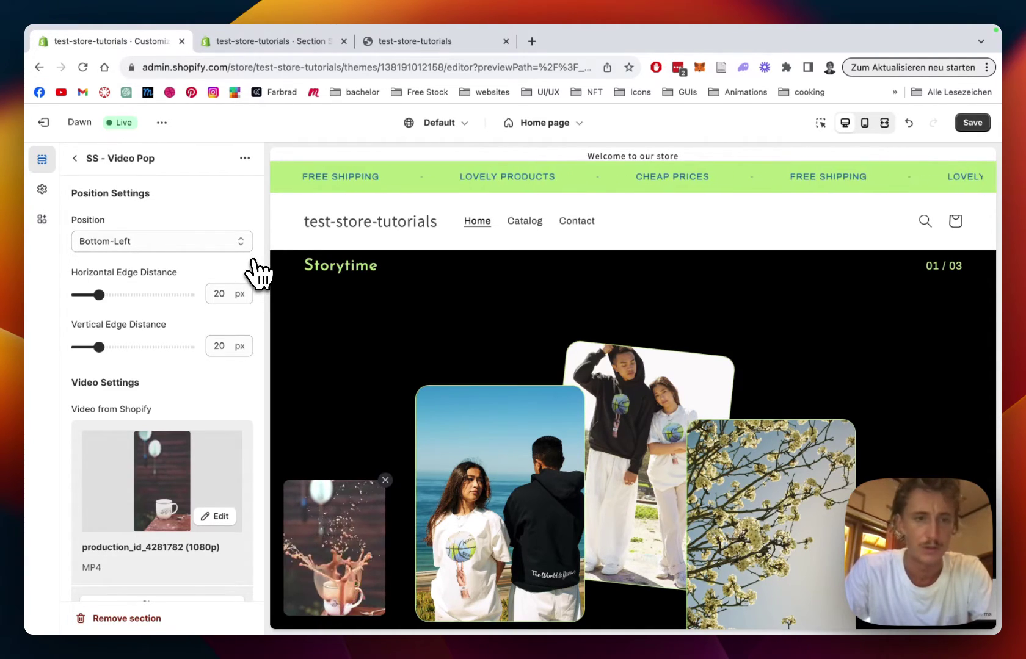
scroll(259, 274, down, 1)
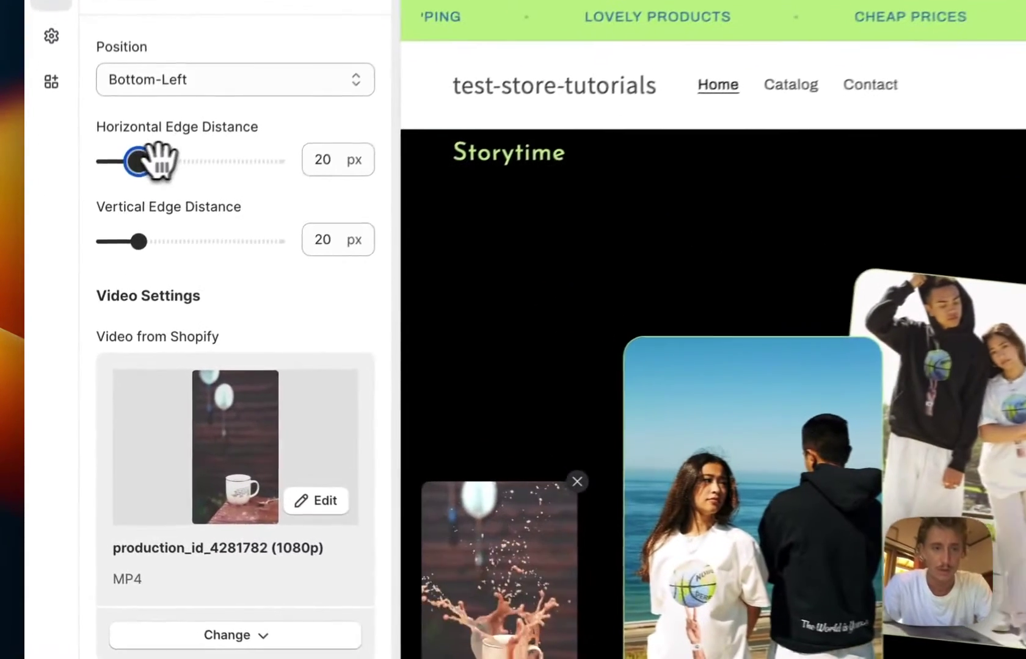
drag(99, 271, 120, 271)
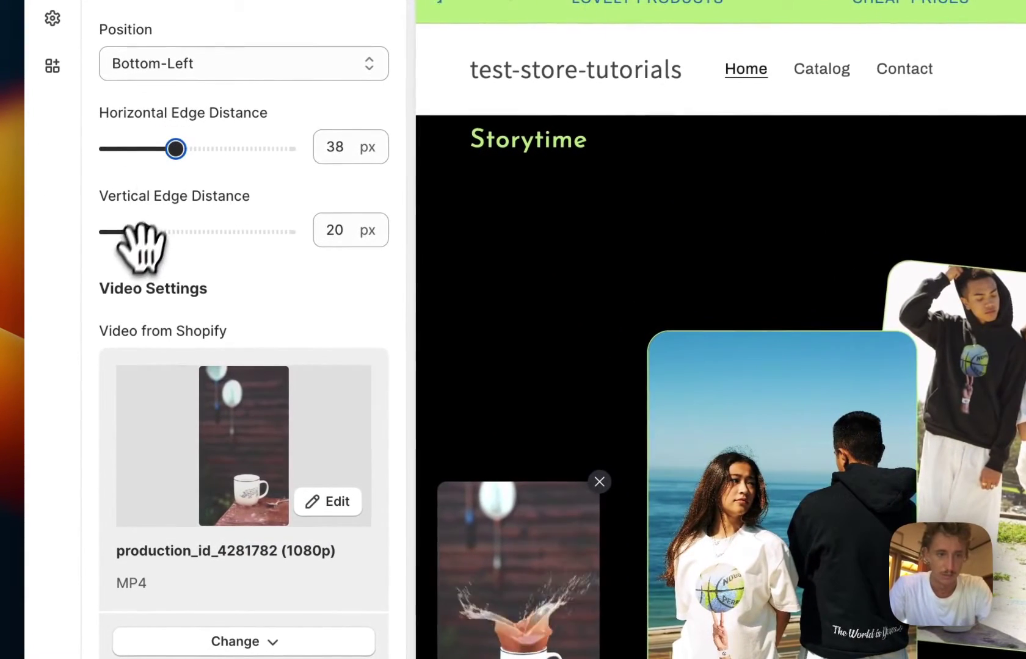
drag(173, 234, 179, 234)
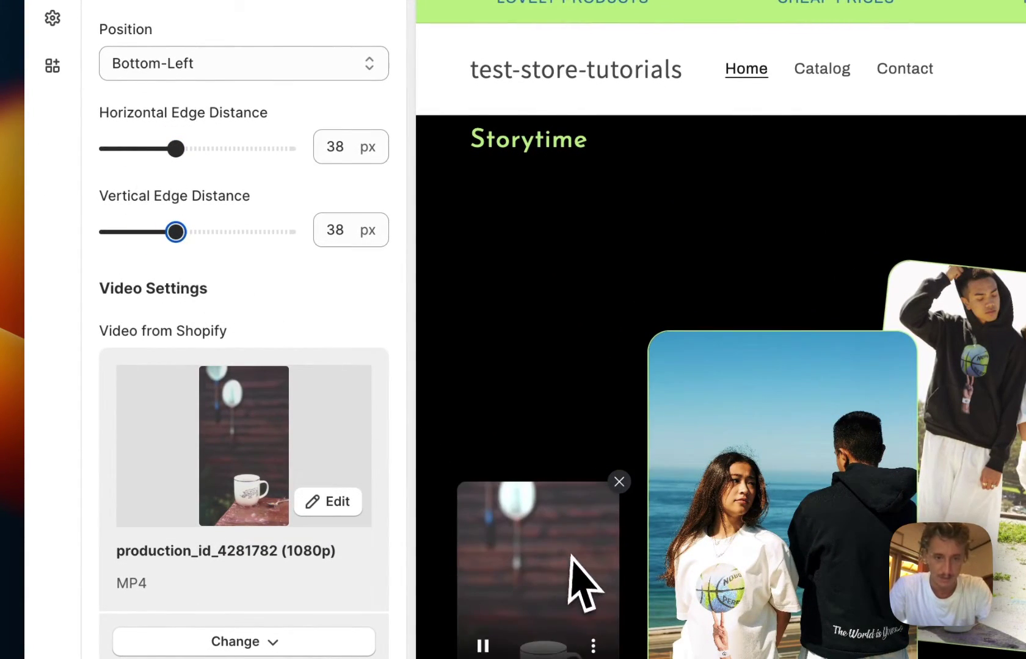
scroll(284, 330, down, 5)
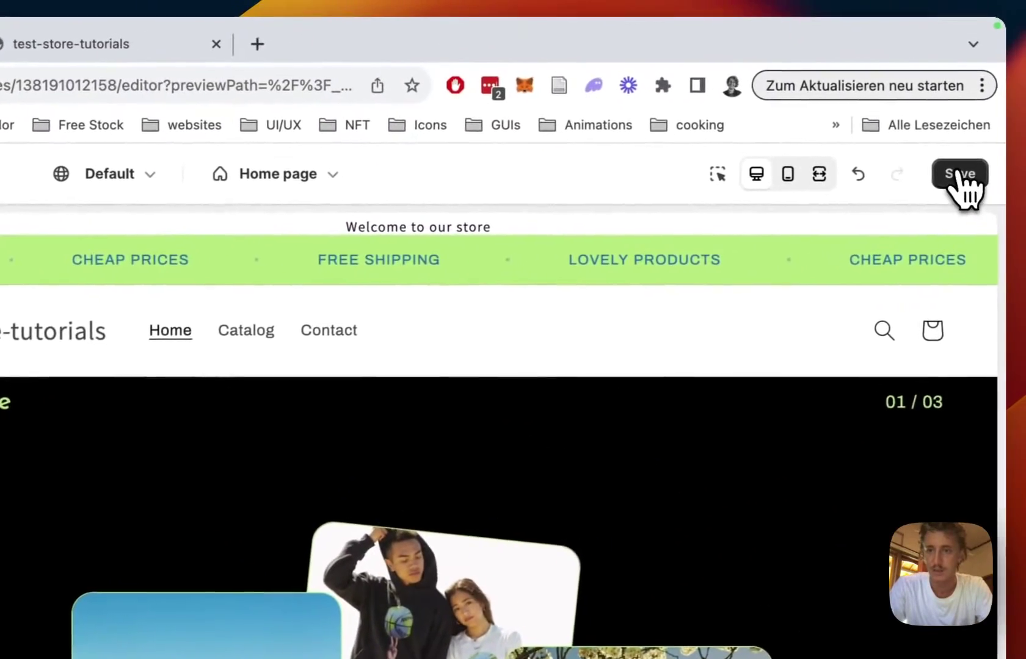
Save the video placement changes and scroll down to the Heading field.
click(956, 176)
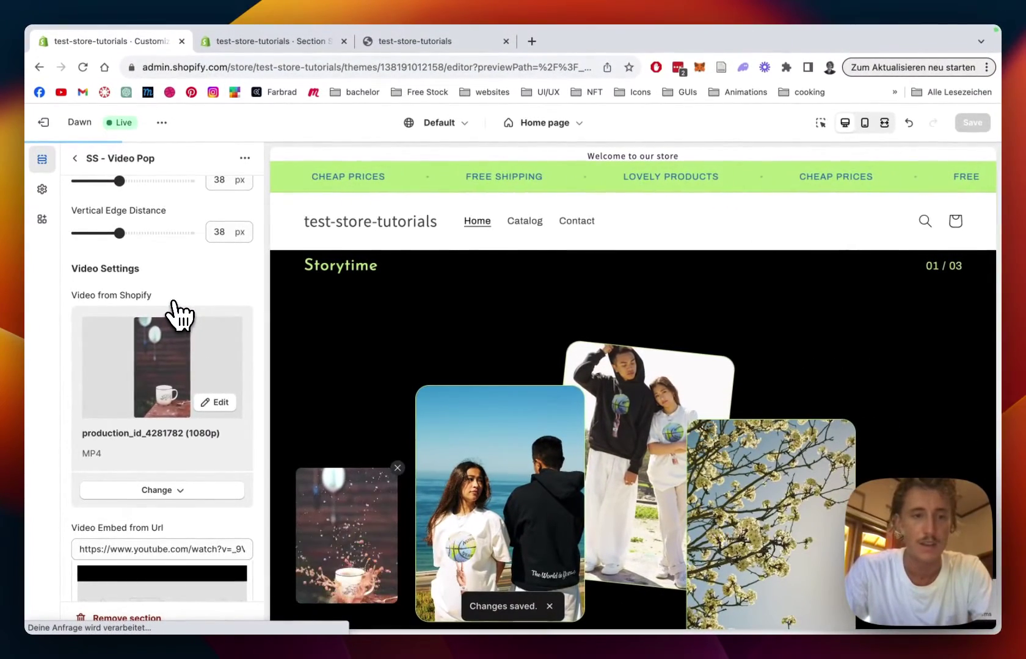
scroll(179, 315, down, 3)
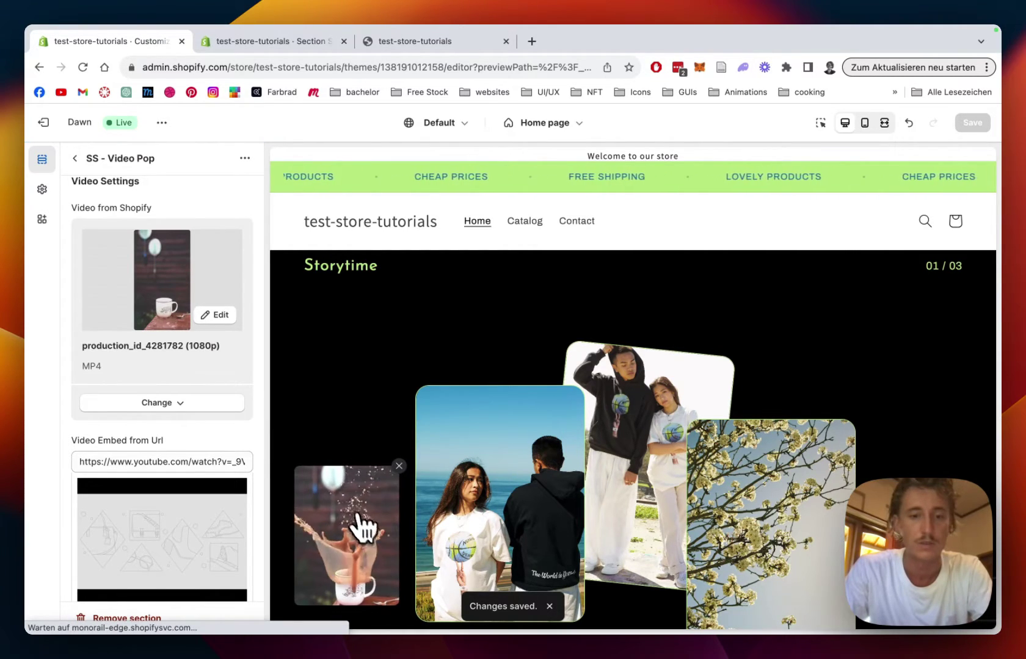
scroll(206, 309, down, 20)
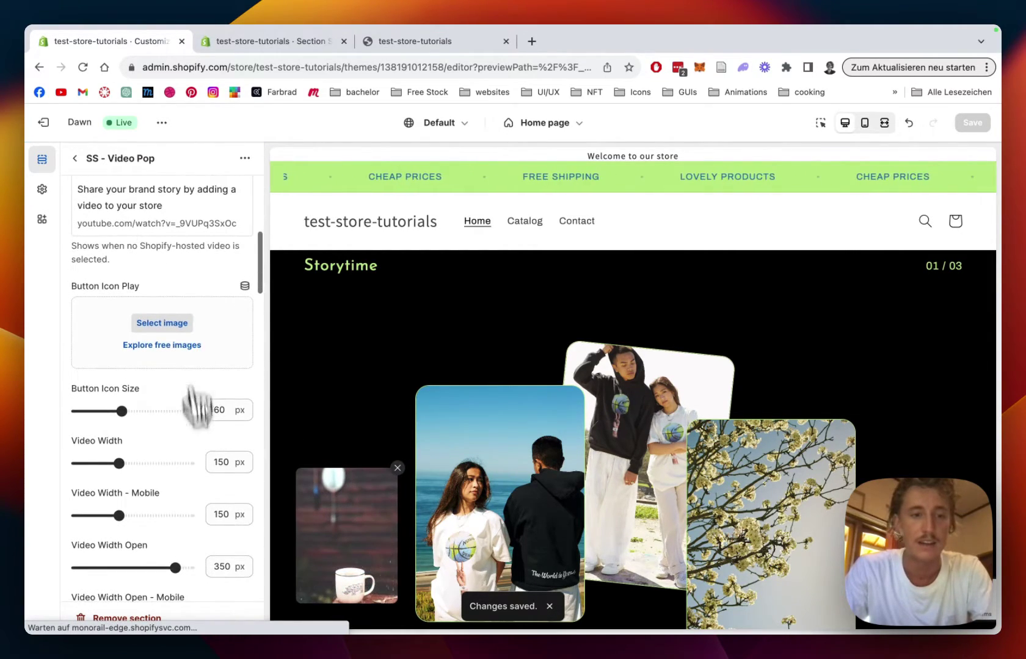
scroll(194, 409, down, 5)
scroll(194, 408, up, 3)
scroll(142, 302, up, 1)
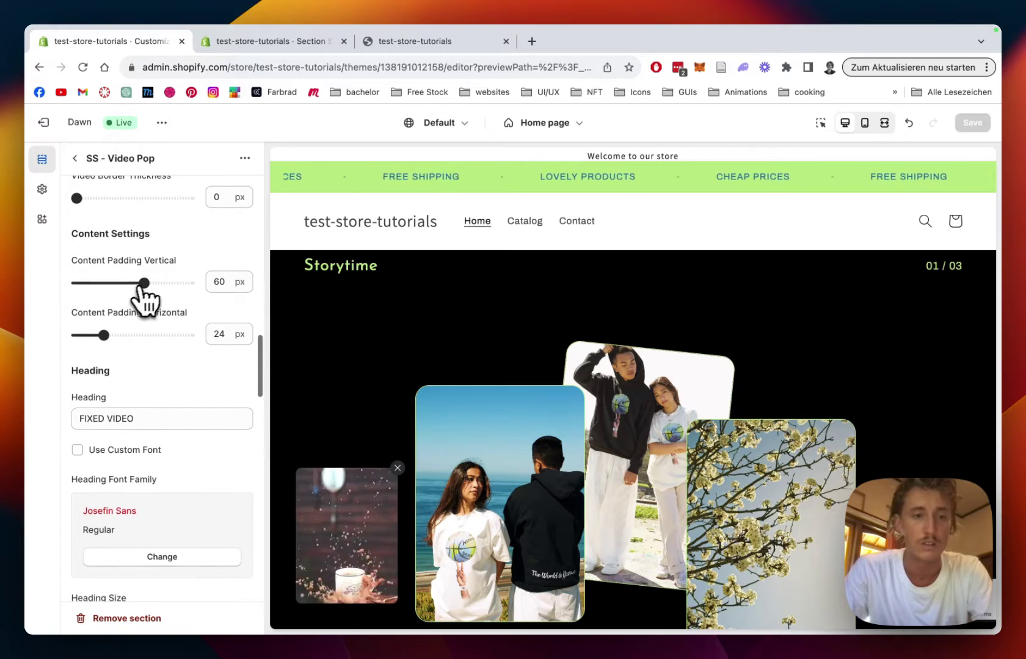
scroll(153, 284, down, 3)
Replace the heading text FIXED VIDEO with MODAL INSIDE.
drag(145, 321, 75, 321)
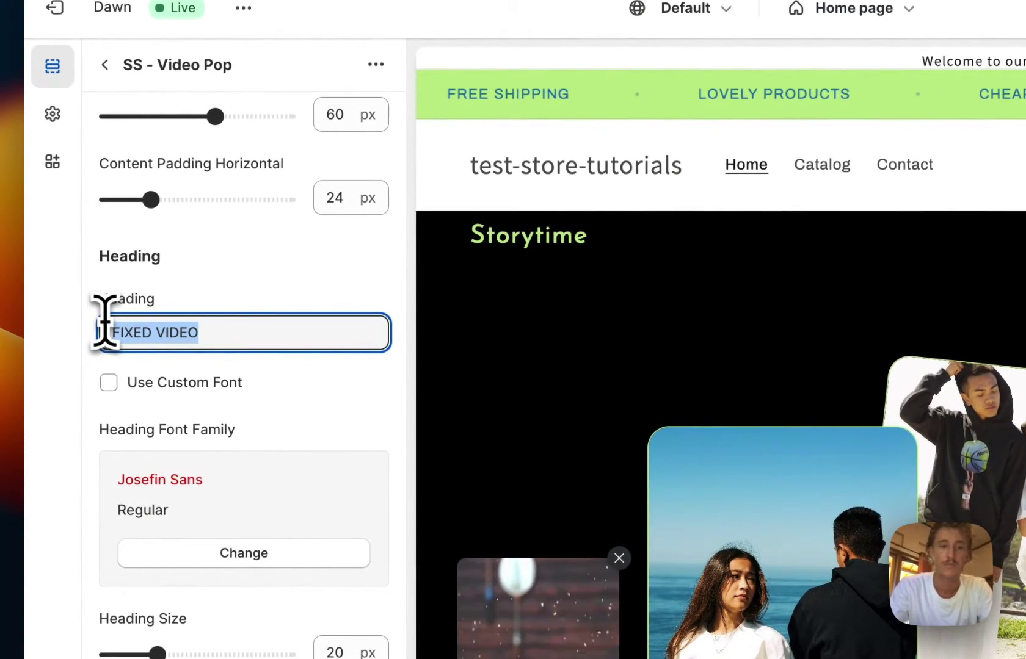
text(MODAL INSIDE)
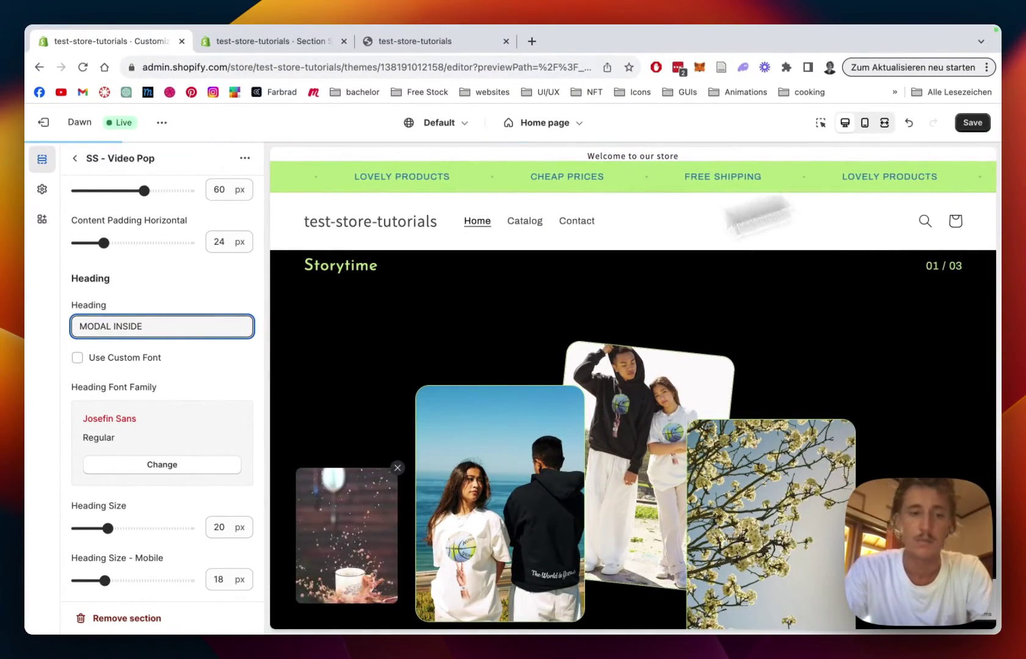
scroll(172, 351, down, 10)
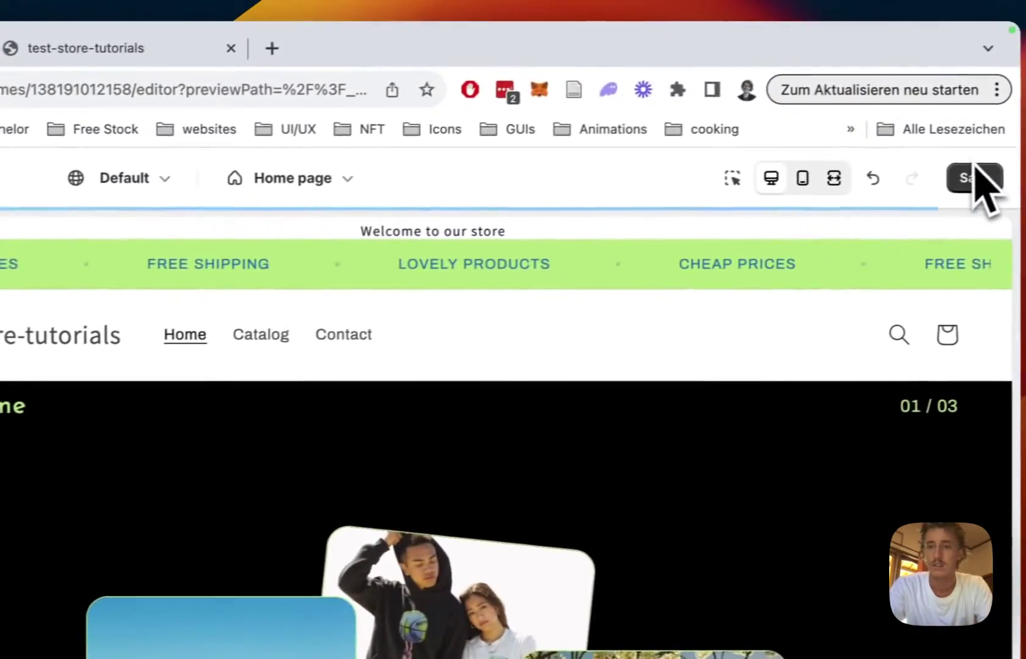
Set the Video Pop Button Margin Top to 32 px.
scroll(132, 351, down, 10)
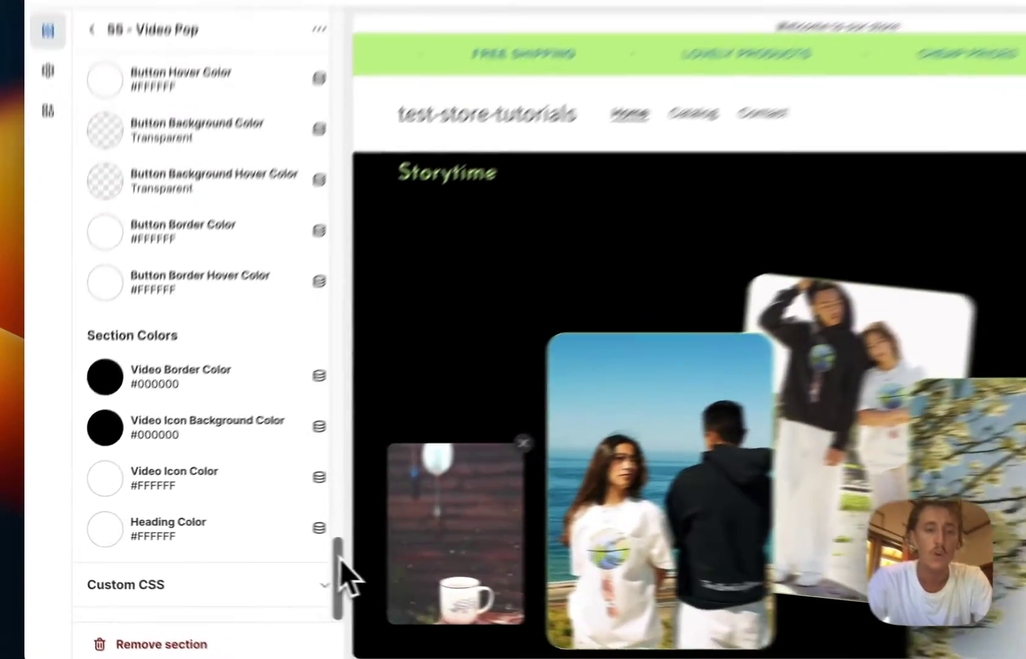
drag(259, 565, 270, 526)
drag(406, 494, 408, 483)
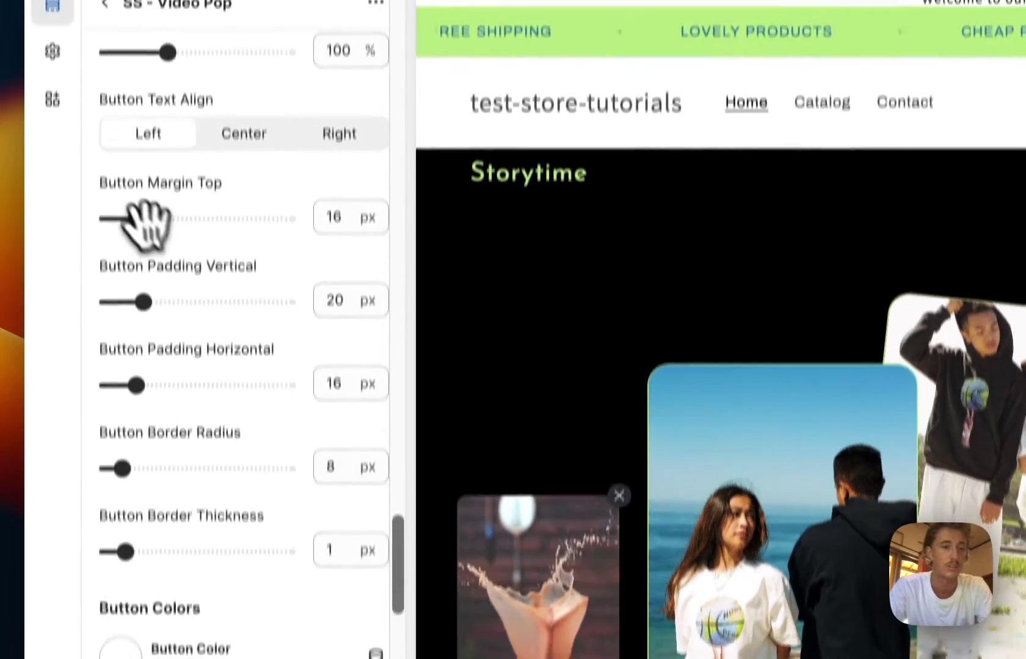
drag(136, 147, 165, 147)
scroll(173, 289, down, 2)
scroll(172, 415, down, 6)
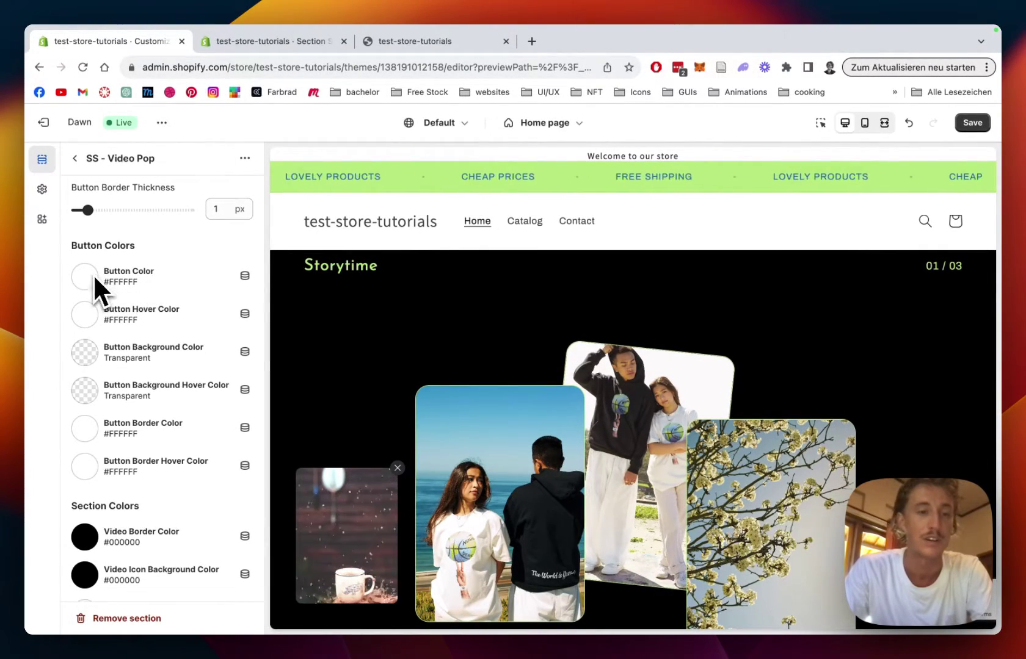
scroll(92, 277, down, 1)
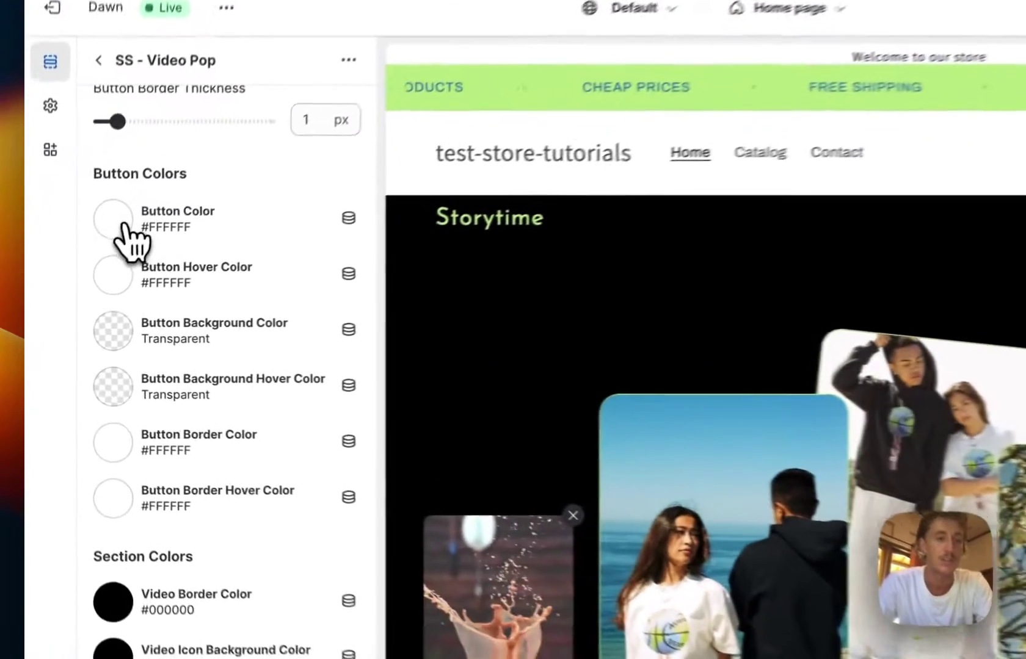
Make Button Color blue #1773B0 and Button Background Color green #BFEA88, then save.
click(97, 270)
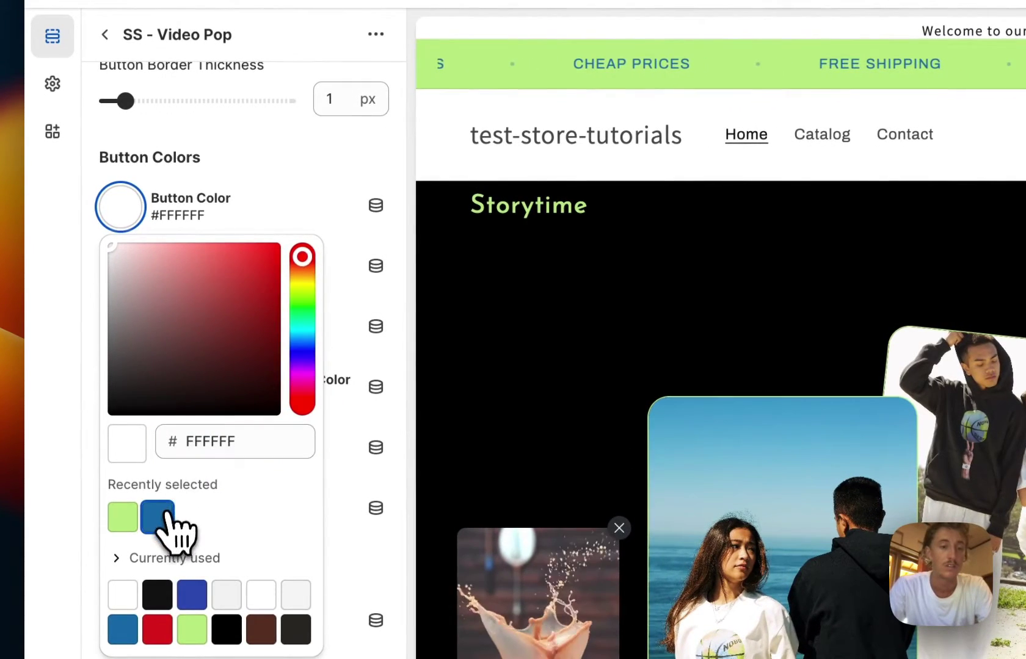
click(162, 516)
click(336, 177)
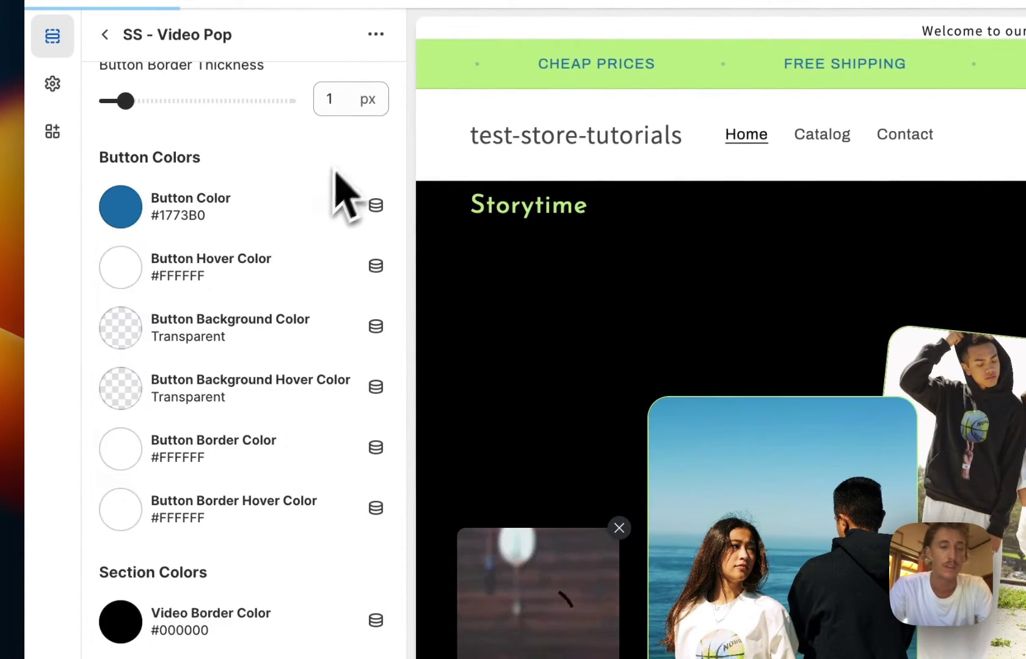
click(121, 330)
click(119, 637)
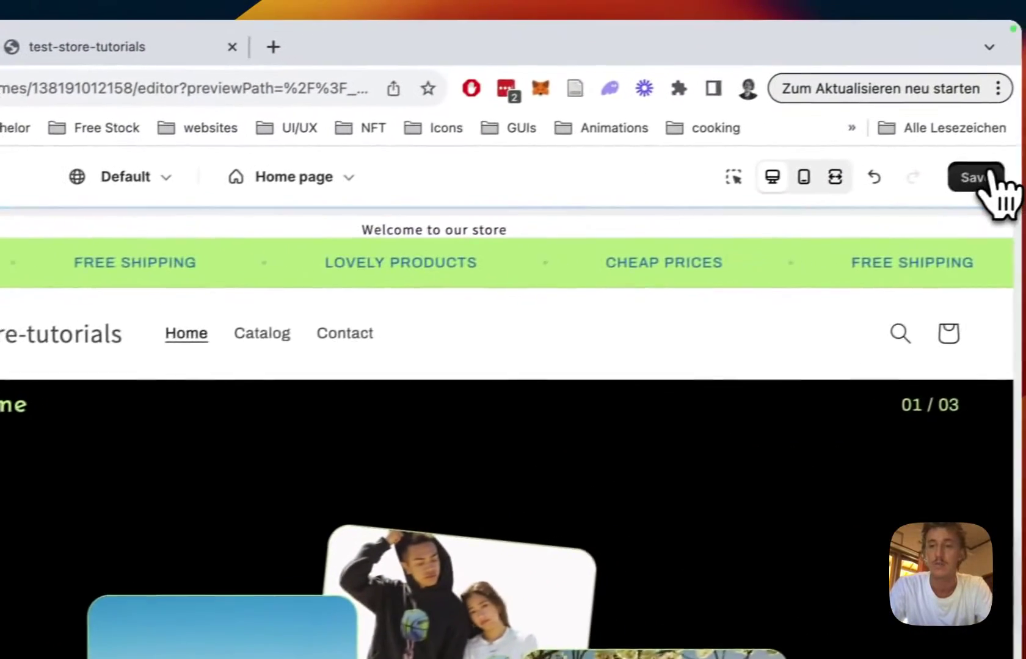
click(980, 180)
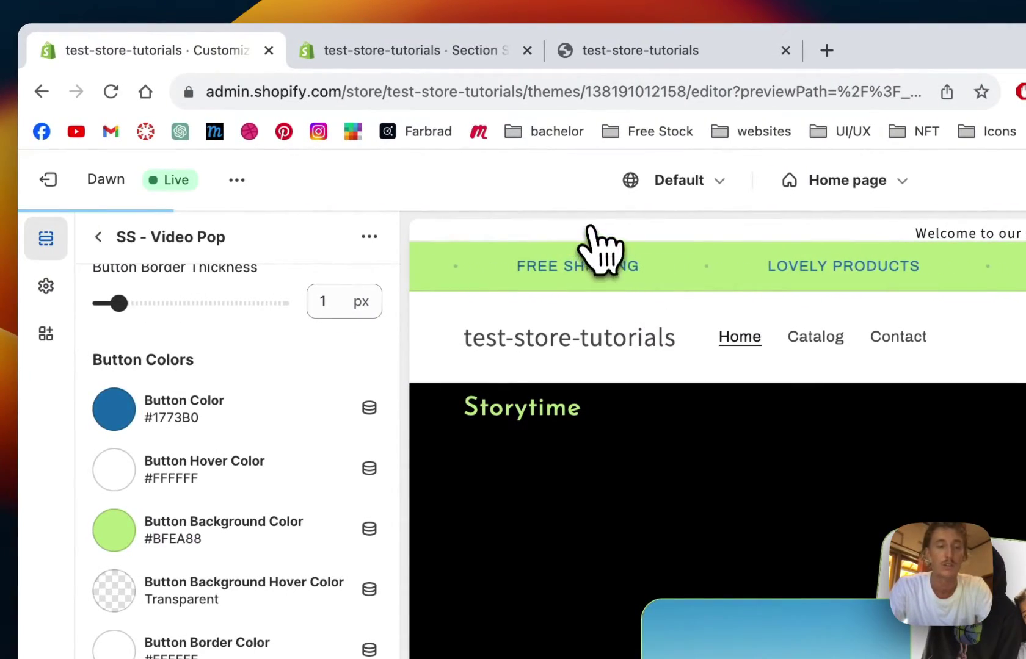
View the live Dawn theme's storefront in a new tab from the theme's options menu.
click(238, 181)
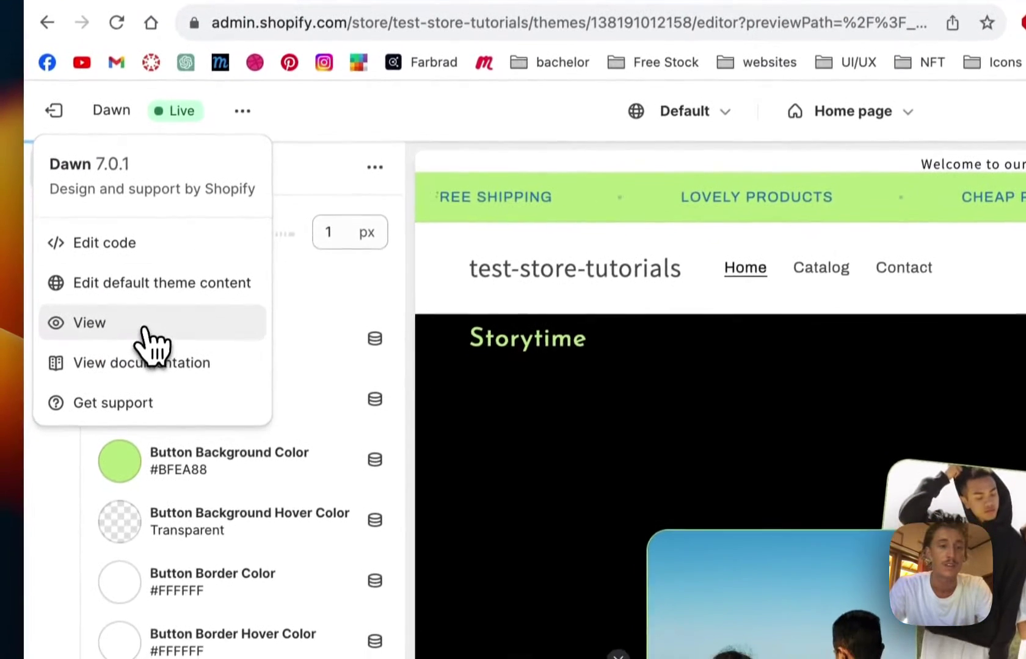
click(132, 394)
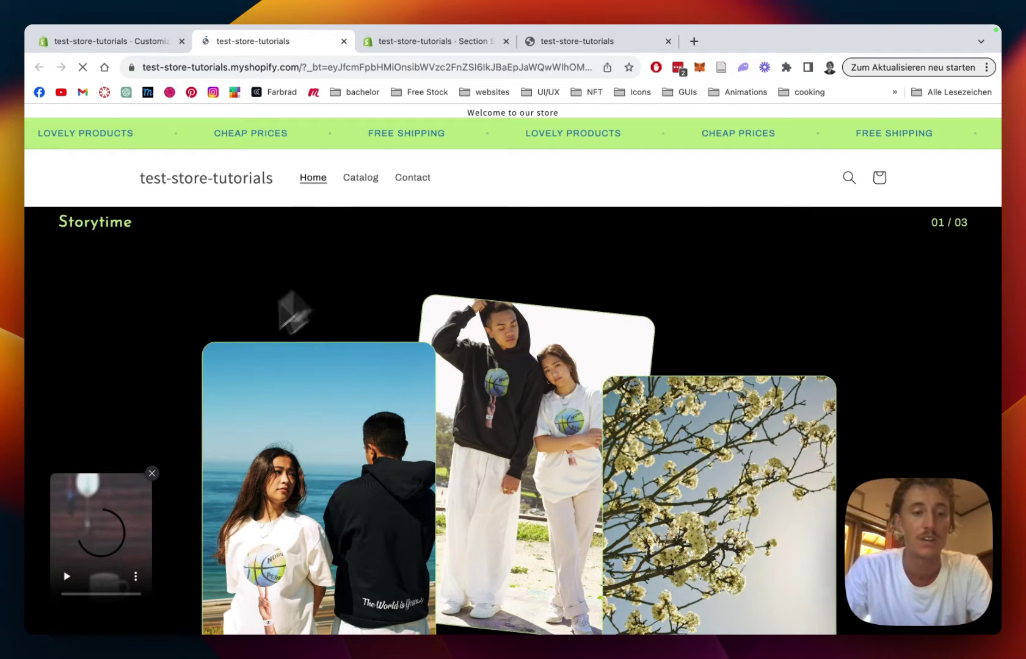
scroll(178, 326, down, 1)
scroll(178, 326, down, 1)
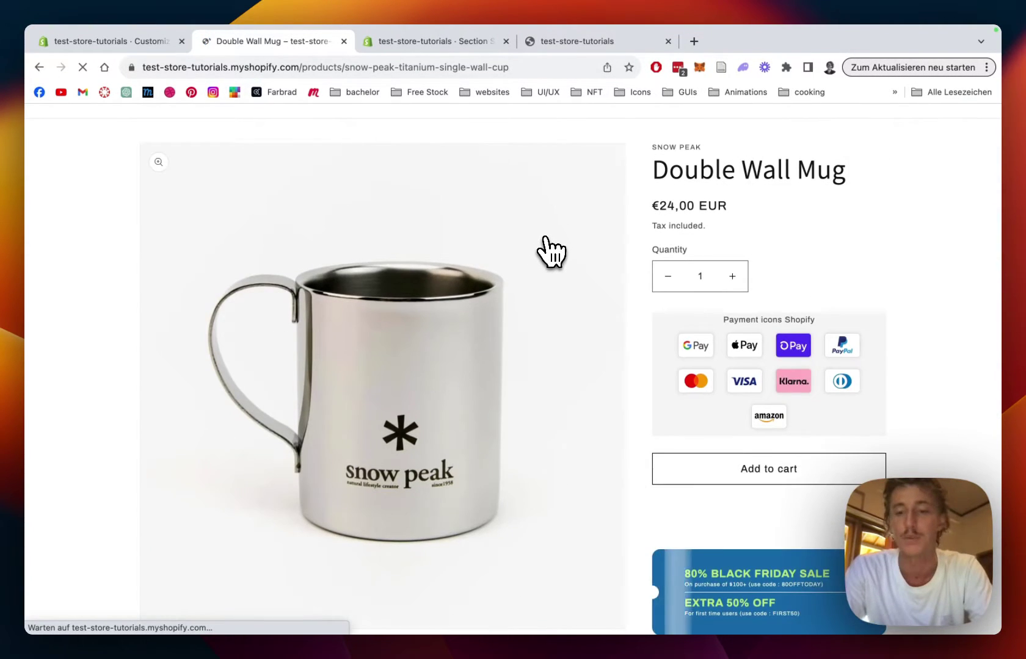
scroll(540, 247, down, 3)
scroll(541, 247, up, 3)
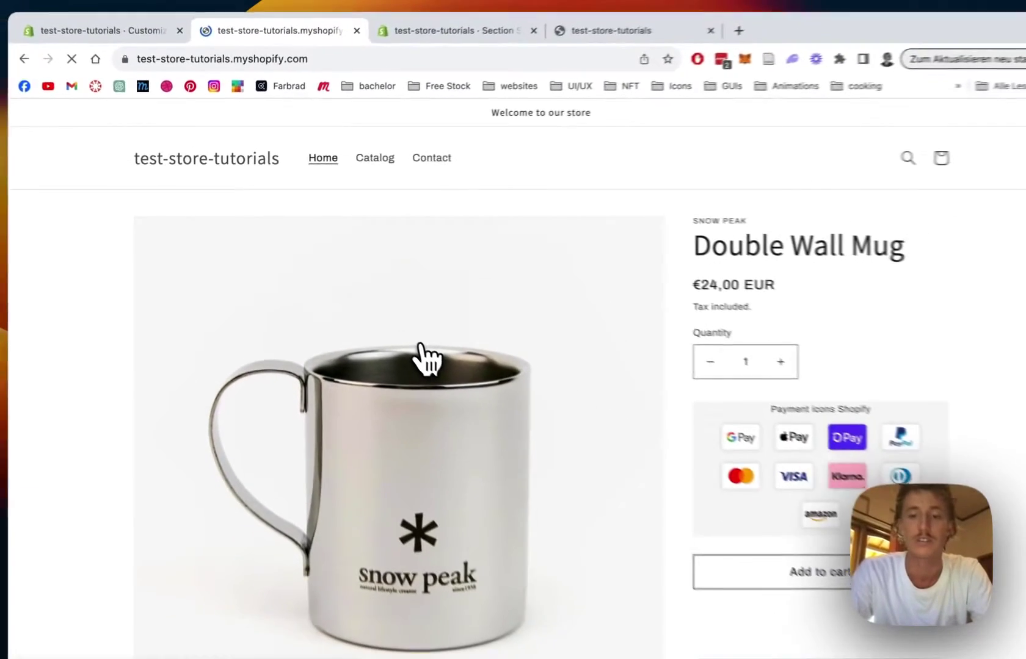
key(super+r)
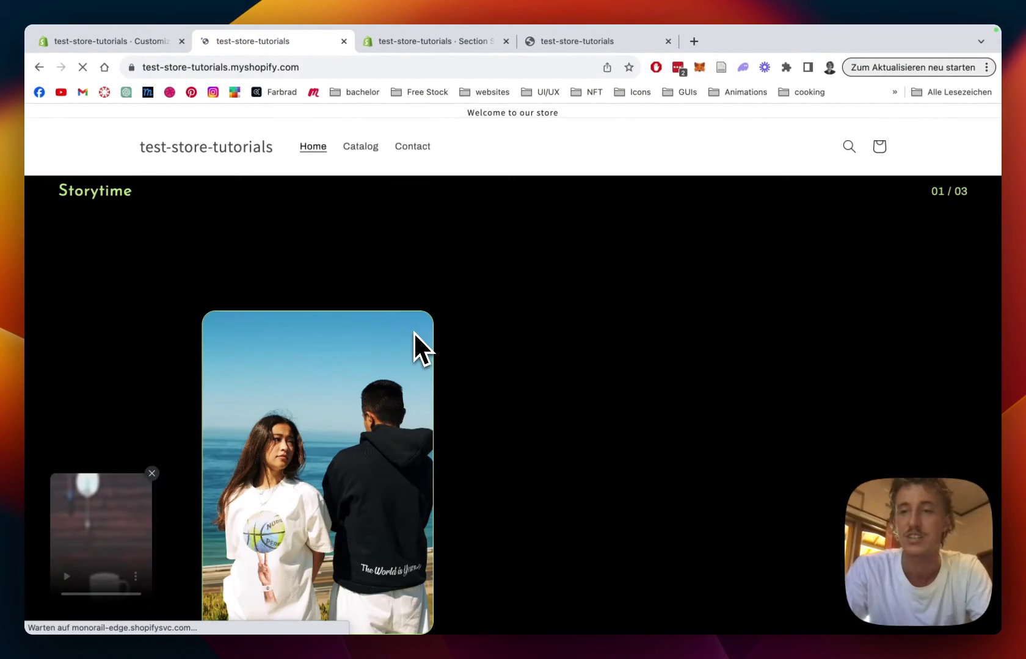